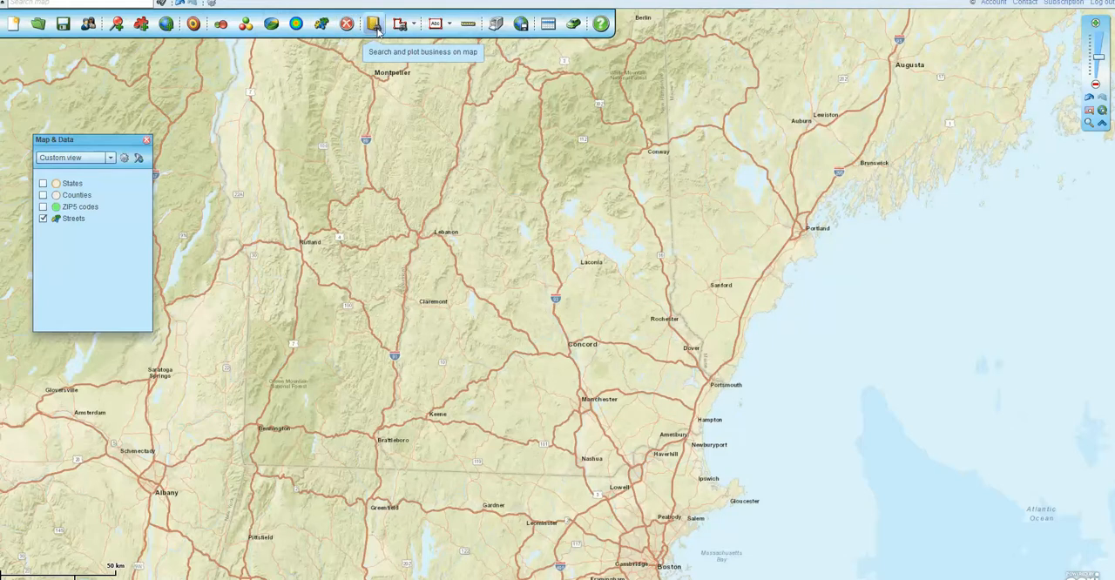
{"action": "left_click", "coordinate": [375, 25]}
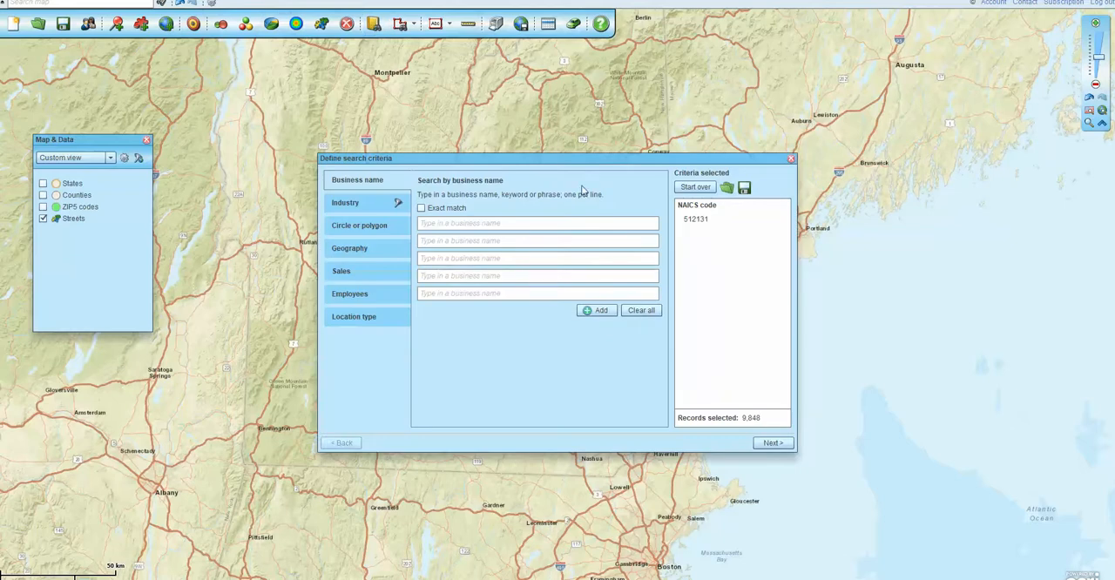
{"action": "left_click_drag", "start_coordinate": [582, 162], "coordinate": [549, 153]}
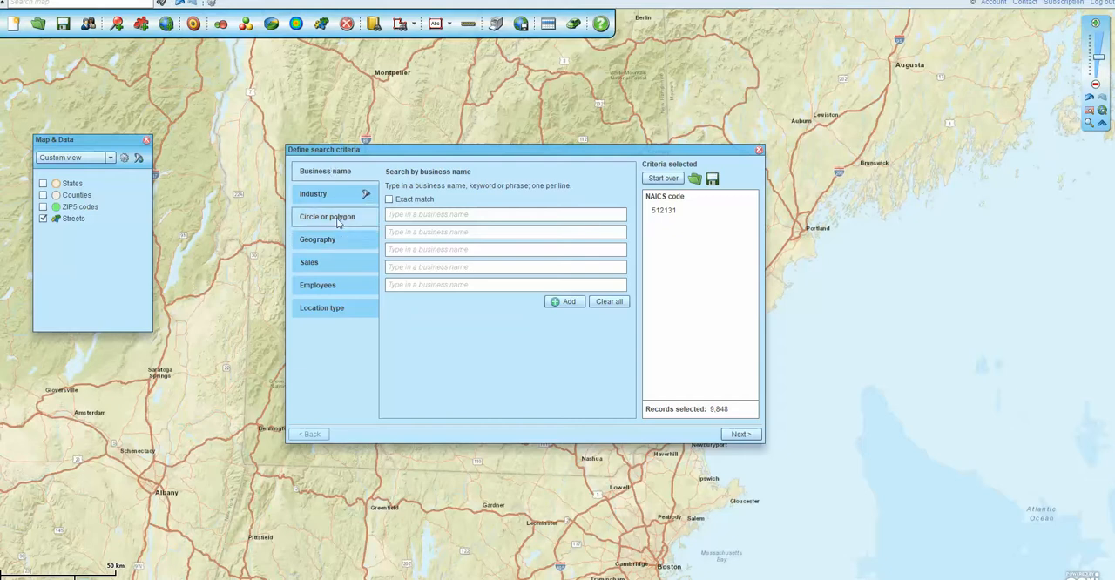
{"action": "left_click", "coordinate": [758, 151]}
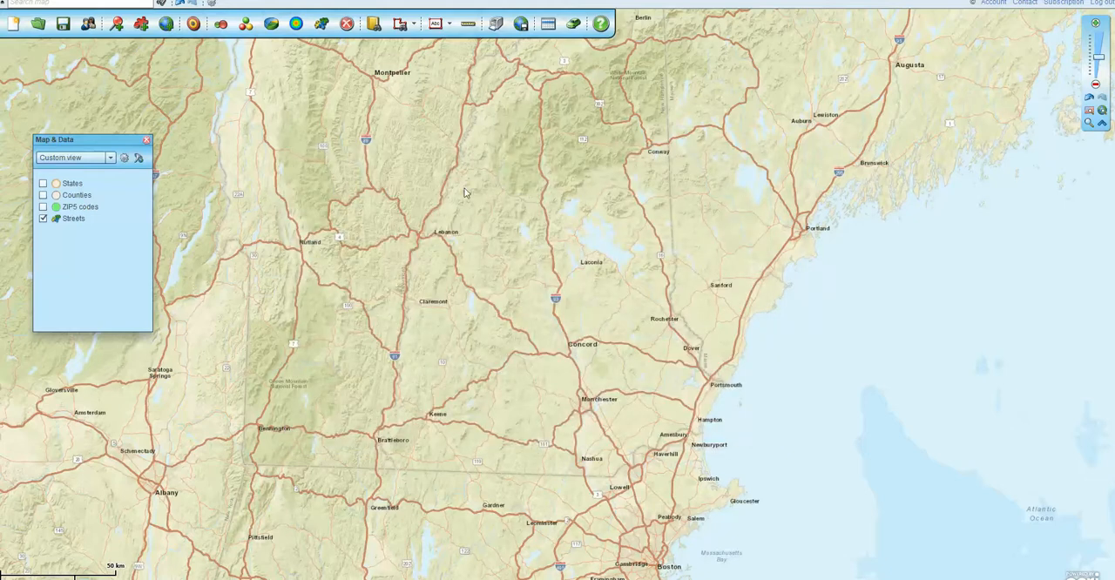
Open the business search and clear all existing NAICS code criteria
{"action": "mouse_move", "coordinate": [381, 579]}
{"action": "left_click", "coordinate": [375, 26]}
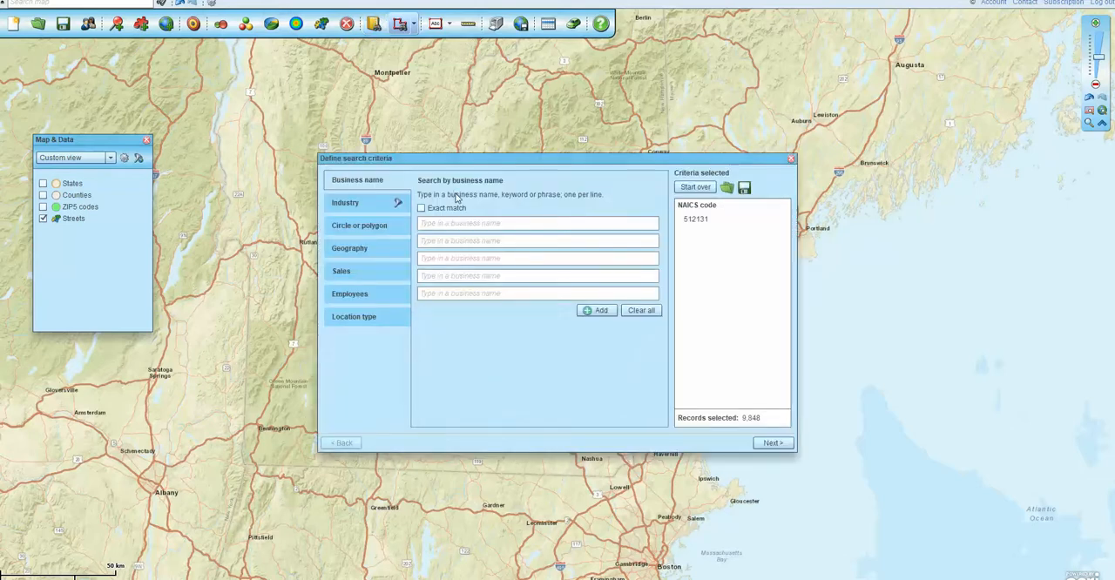
{"action": "left_click_drag", "start_coordinate": [566, 159], "coordinate": [629, 191]}
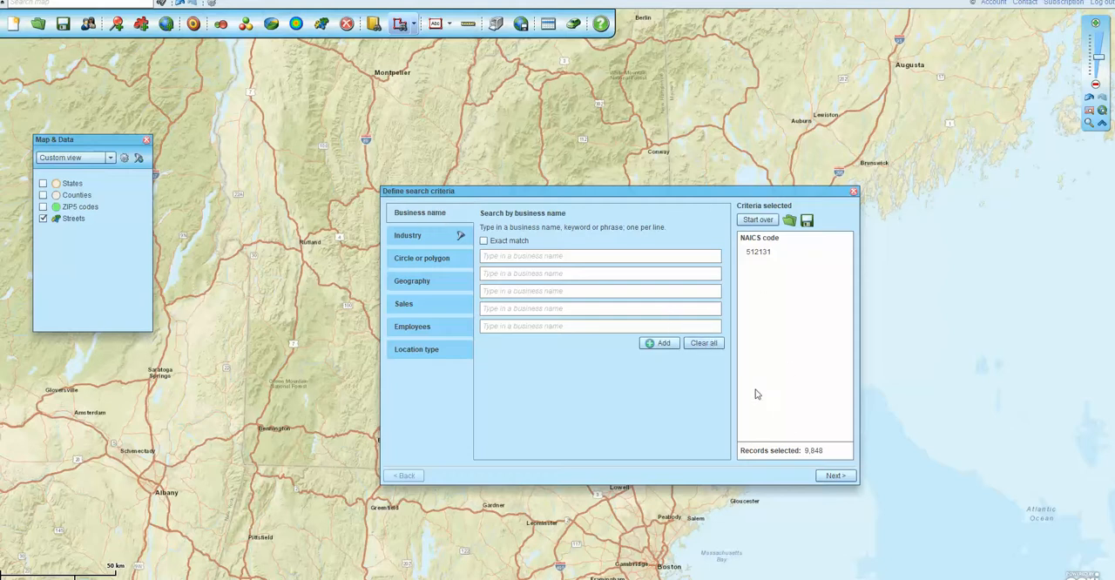
{"action": "left_click", "coordinate": [437, 240]}
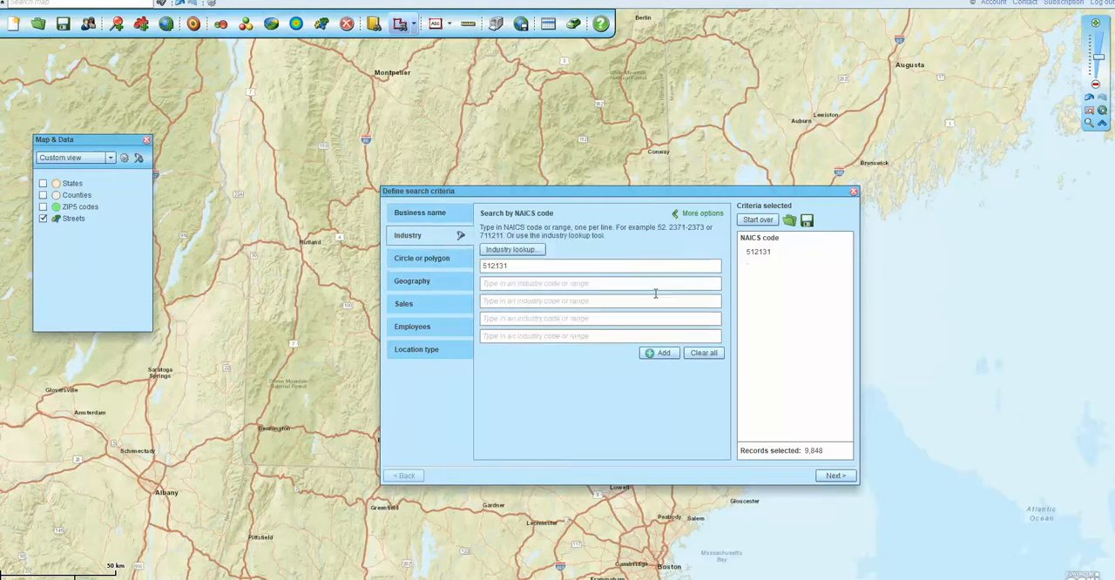
{"action": "left_click", "coordinate": [701, 353]}
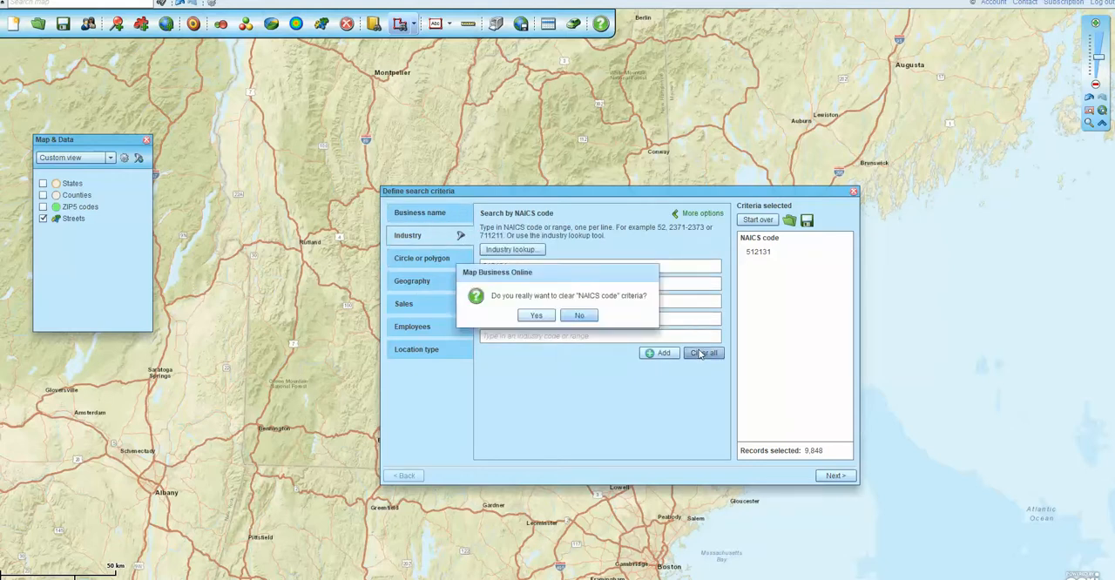
{"action": "left_click", "coordinate": [533, 317]}
Add and validate Irving as a business name criterion, and count the matching records
{"action": "left_click", "coordinate": [418, 214]}
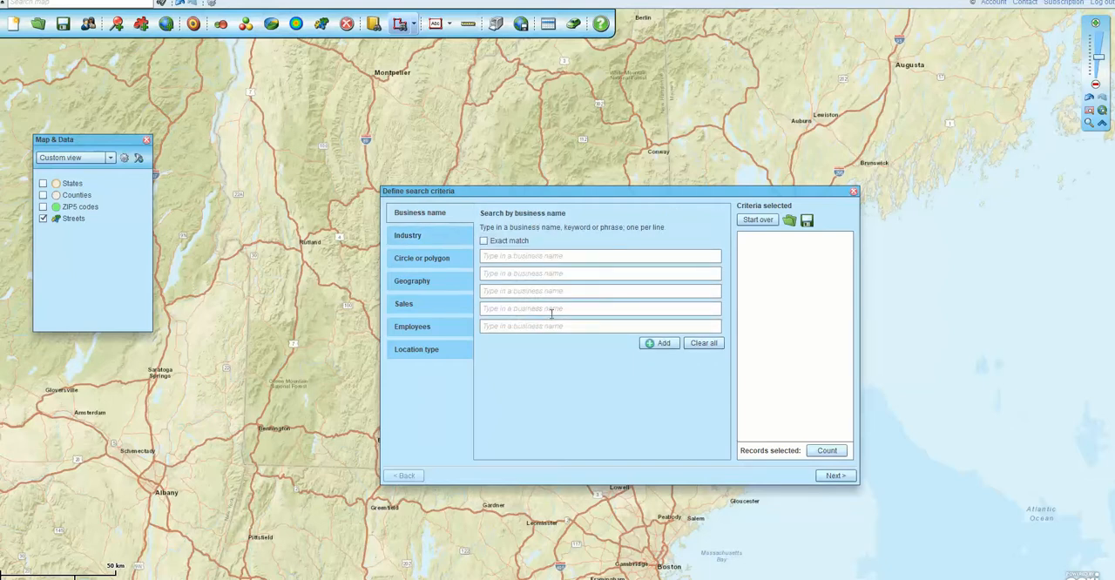
{"action": "left_click", "coordinate": [502, 256]}
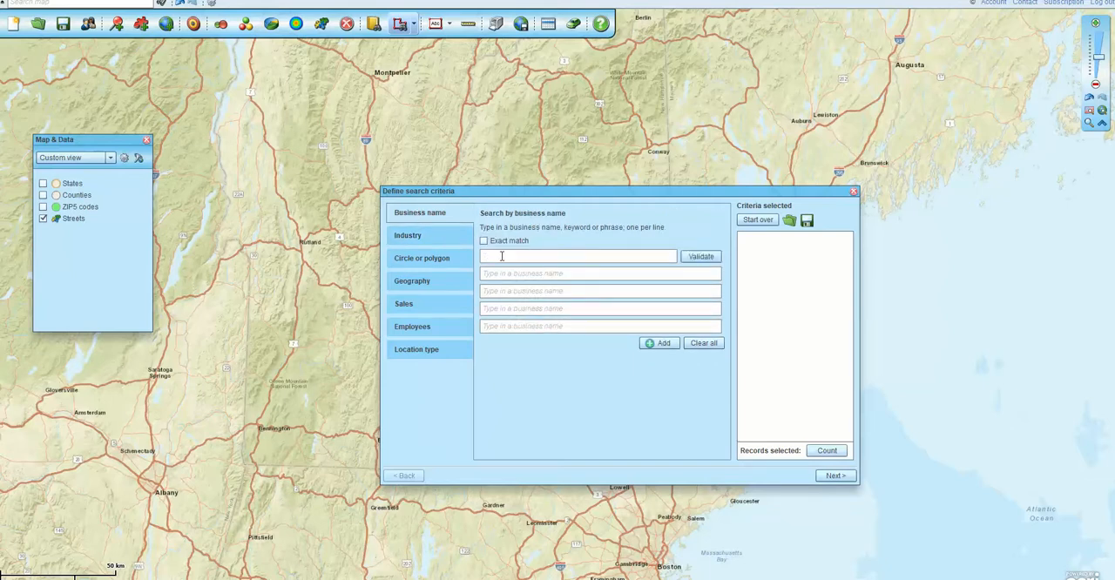
{"action": "type", "text": "Irving"}
{"action": "left_click", "coordinate": [697, 257]}
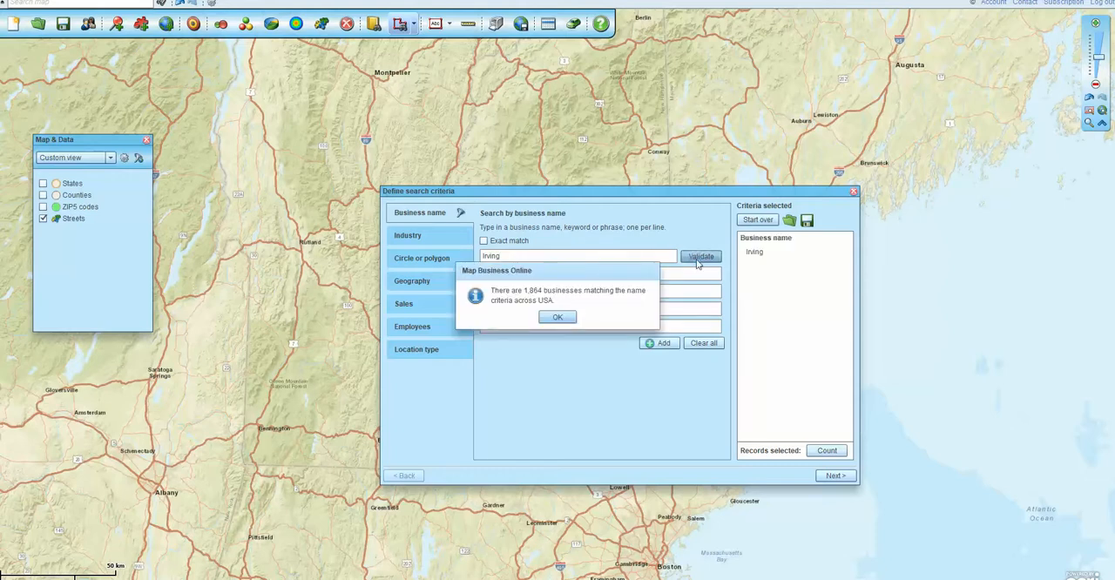
{"action": "left_click", "coordinate": [559, 318]}
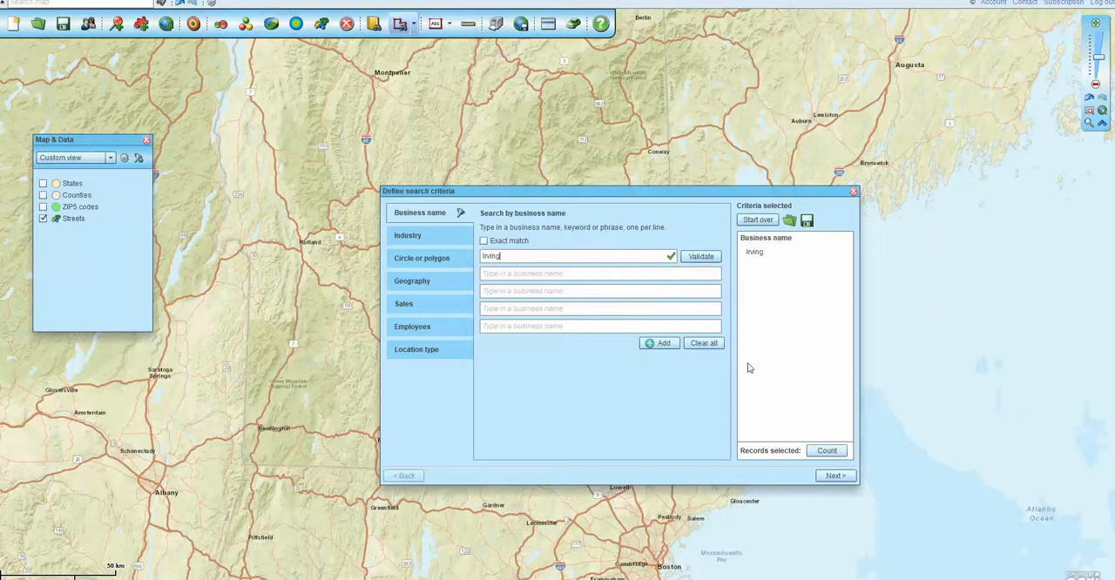
{"action": "left_click", "coordinate": [829, 451]}
{"action": "left_click", "coordinate": [827, 451]}
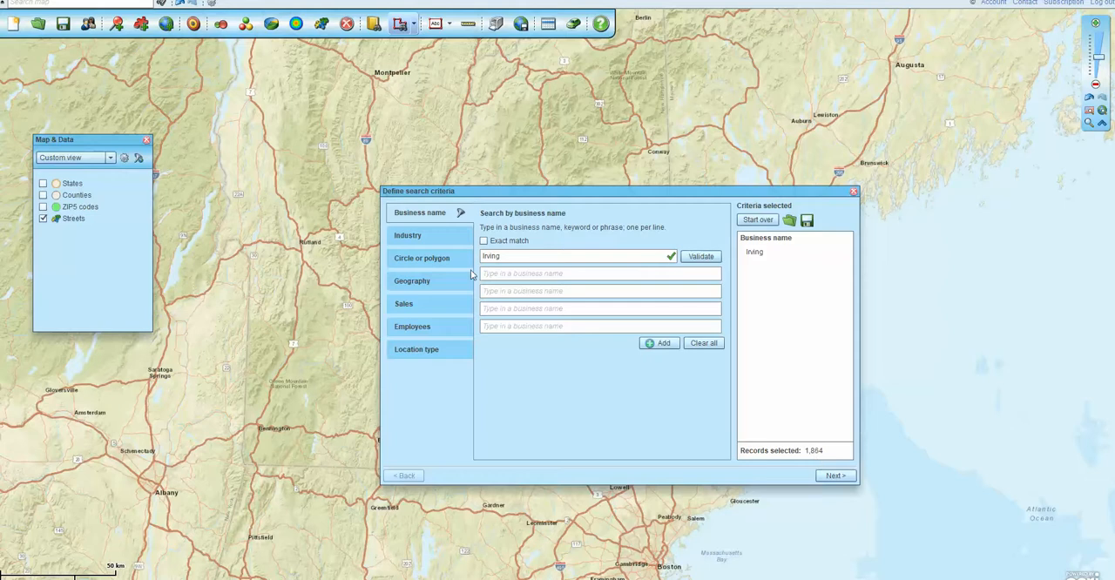
Restrict the business search geography to the state of New Hampshire, validate it, and count the matching records
{"action": "left_click", "coordinate": [427, 283]}
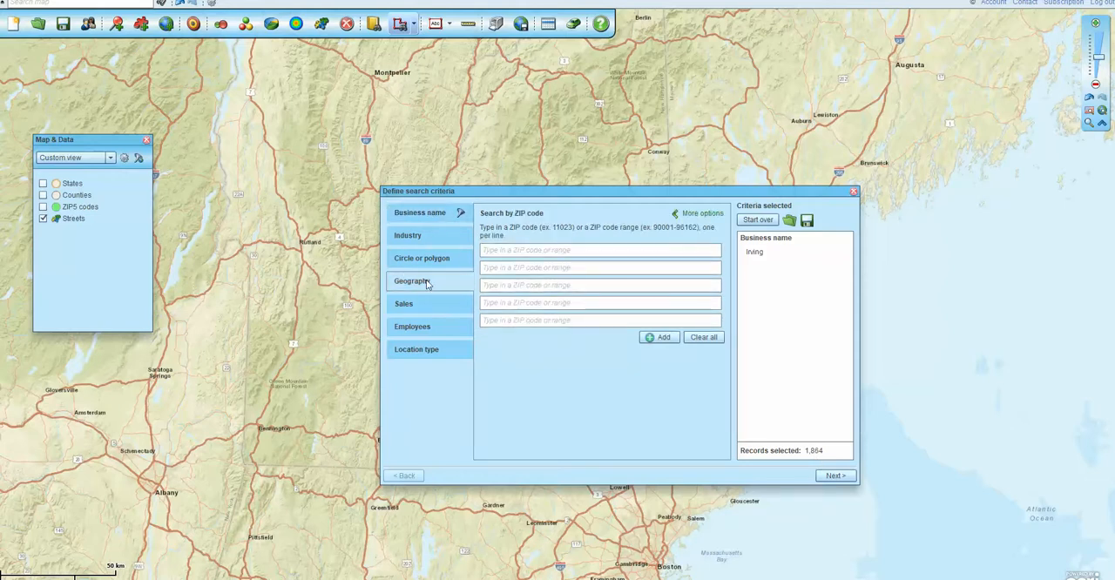
{"action": "left_click", "coordinate": [702, 215]}
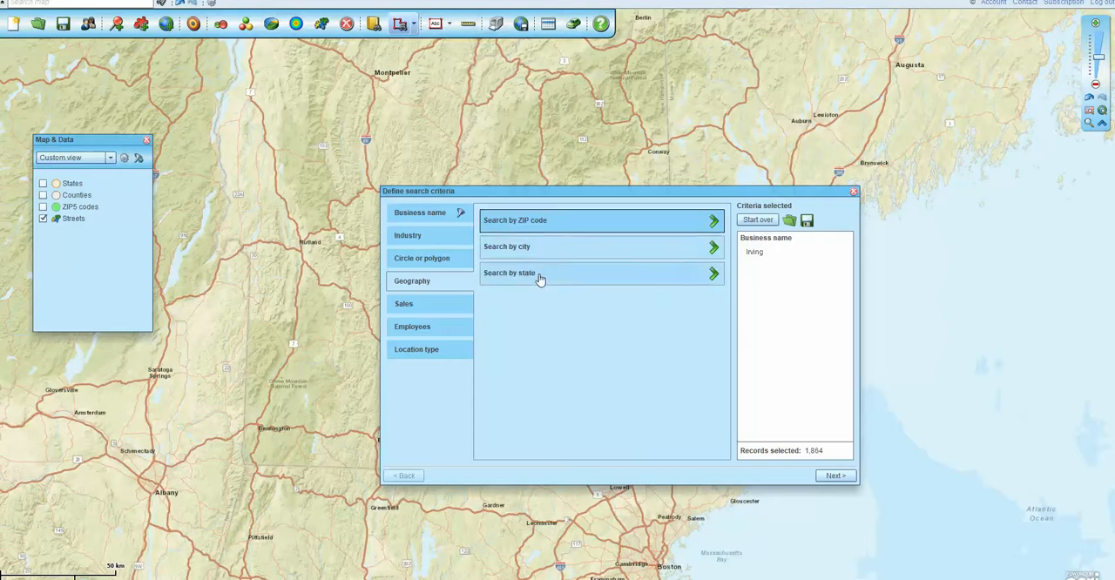
{"action": "left_click", "coordinate": [539, 278]}
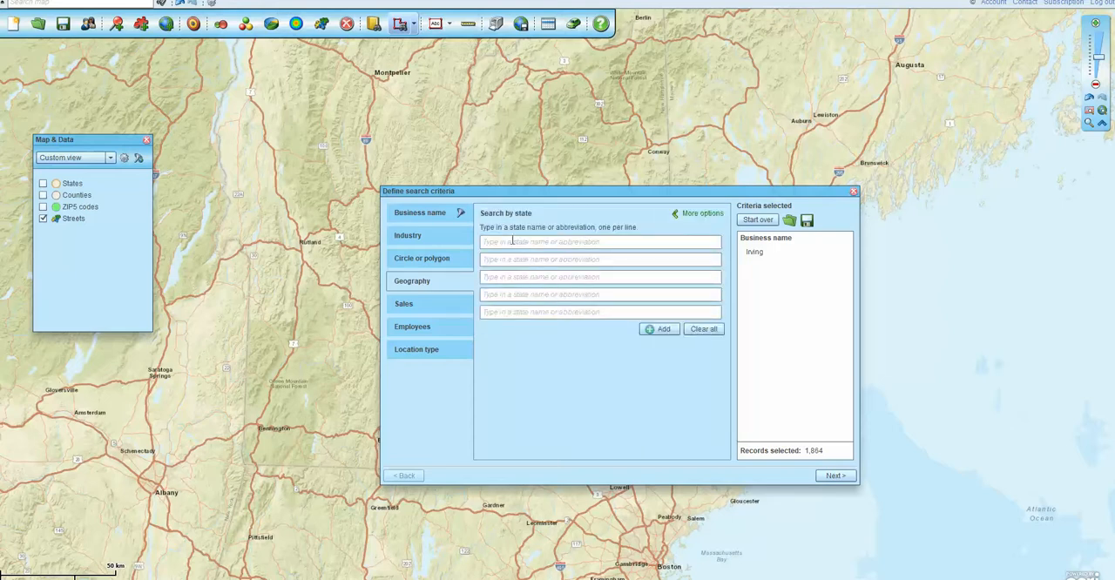
{"action": "left_click", "coordinate": [512, 242]}
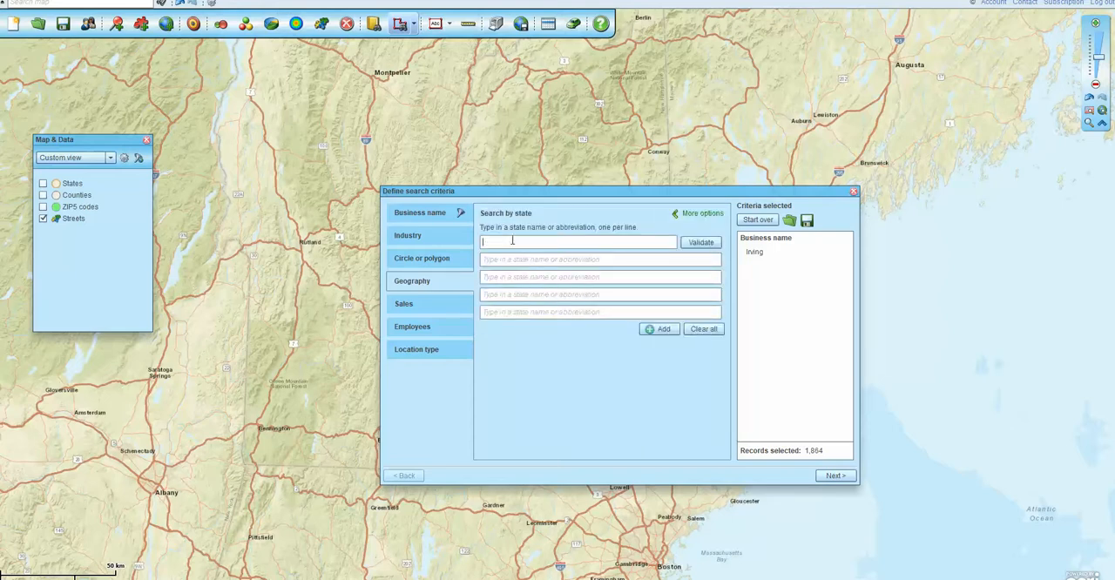
{"action": "type", "text": "NH"}
{"action": "left_click", "coordinate": [702, 242]}
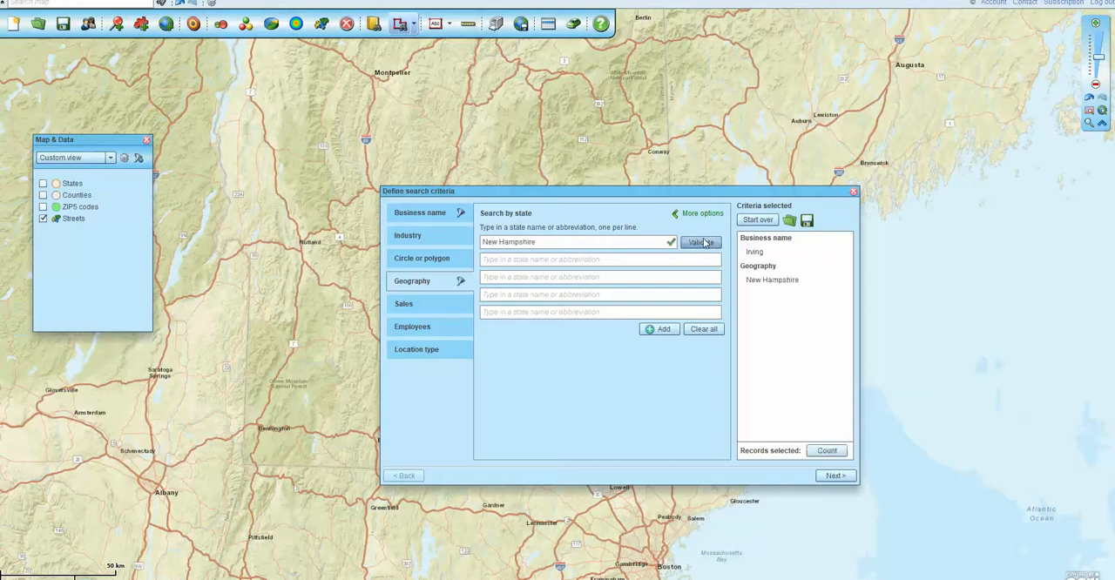
{"action": "left_click", "coordinate": [827, 450]}
Add and validate Seven Eleven as a second business name criterion, and recount the matching records
{"action": "left_click", "coordinate": [418, 214]}
{"action": "left_click", "coordinate": [492, 274]}
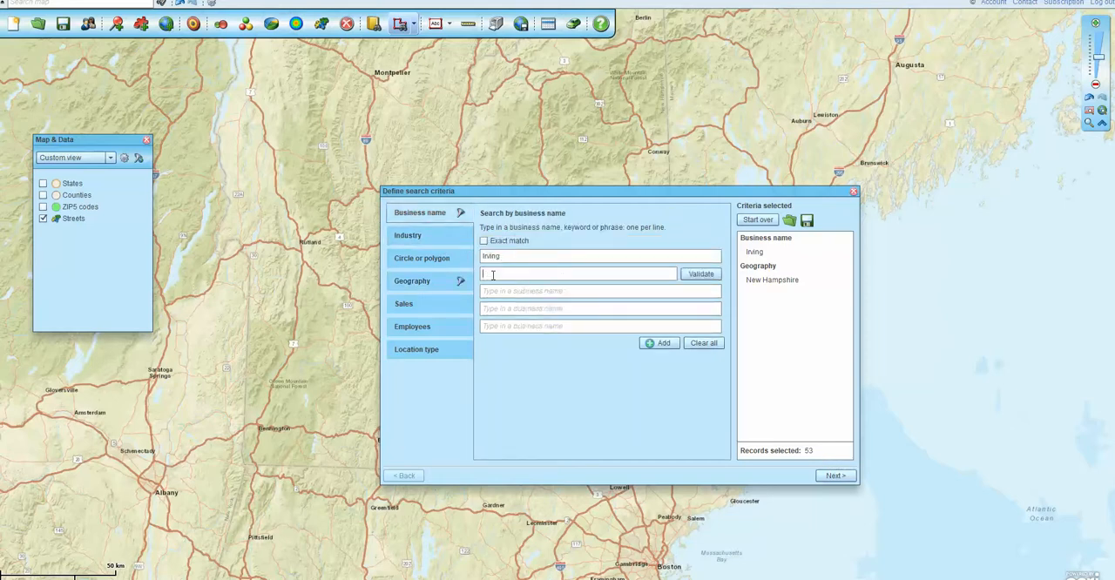
{"action": "type", "text": "Seven Ele"}
{"action": "type", "text": "vn"}
{"action": "type", "text": "en"}
{"action": "left_click", "coordinate": [692, 274]}
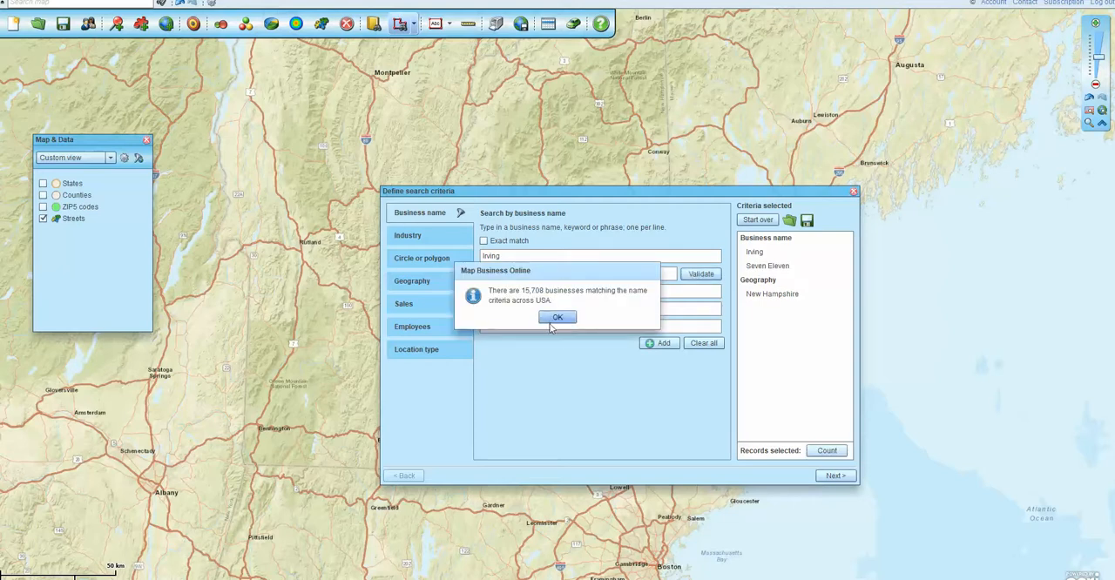
{"action": "left_click", "coordinate": [555, 318]}
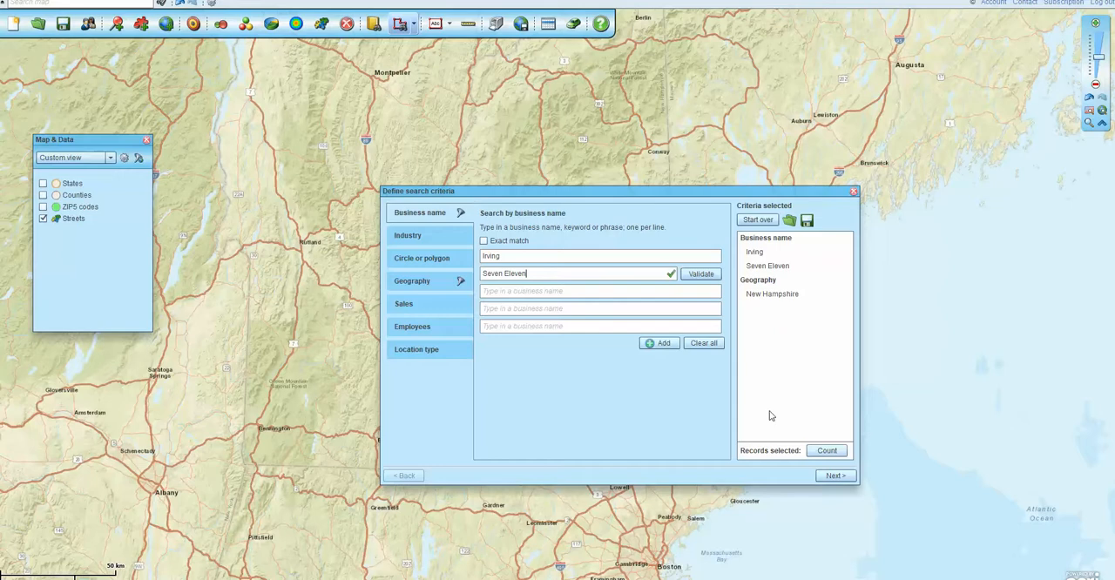
{"action": "left_click", "coordinate": [827, 450]}
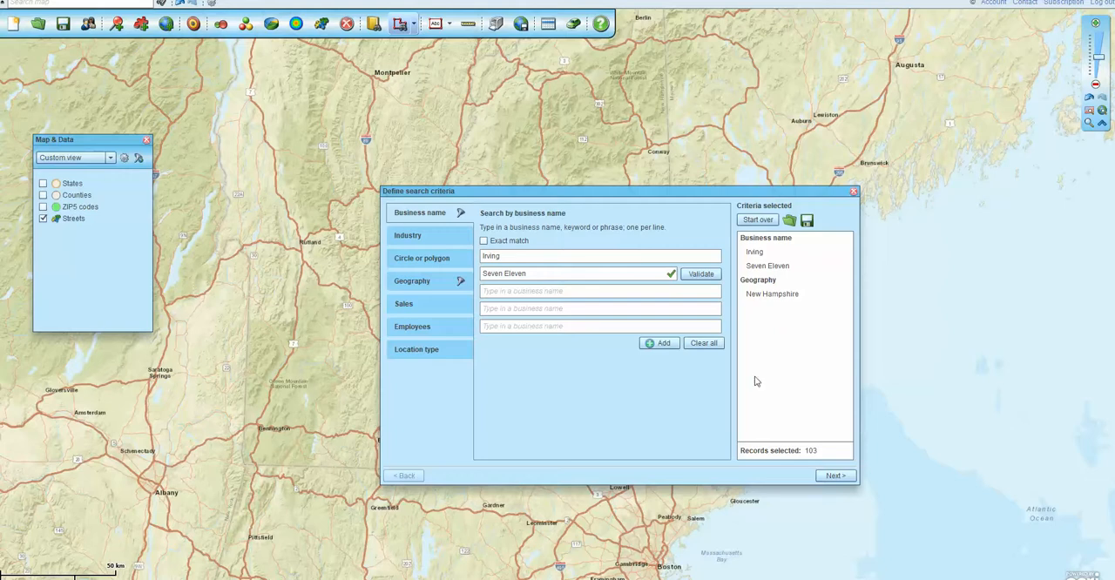
{"action": "left_click", "coordinate": [833, 477]}
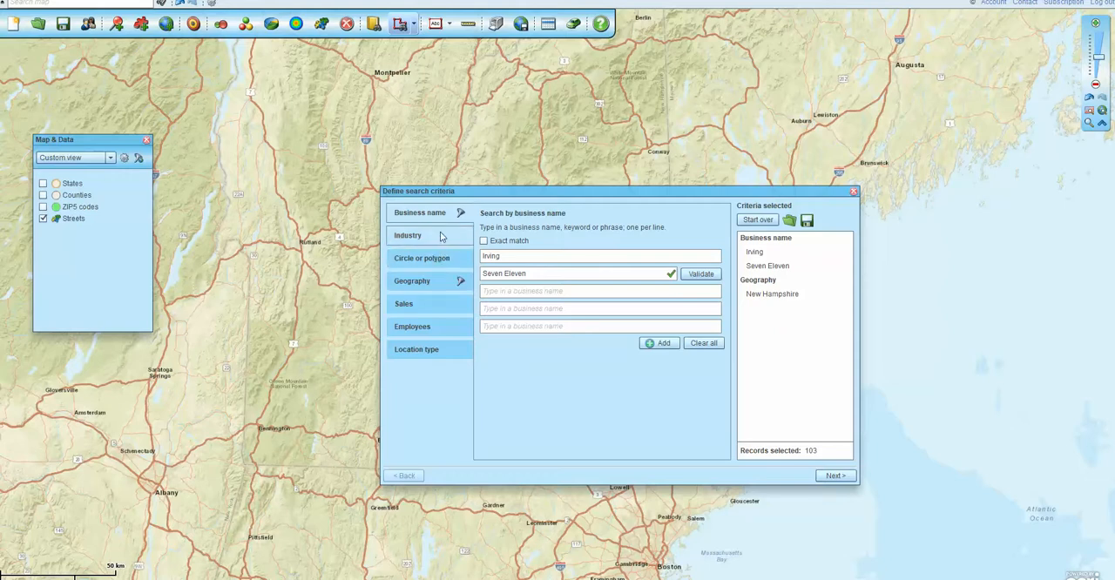
Clear all business name criteria from the search
{"action": "left_click", "coordinate": [703, 344]}
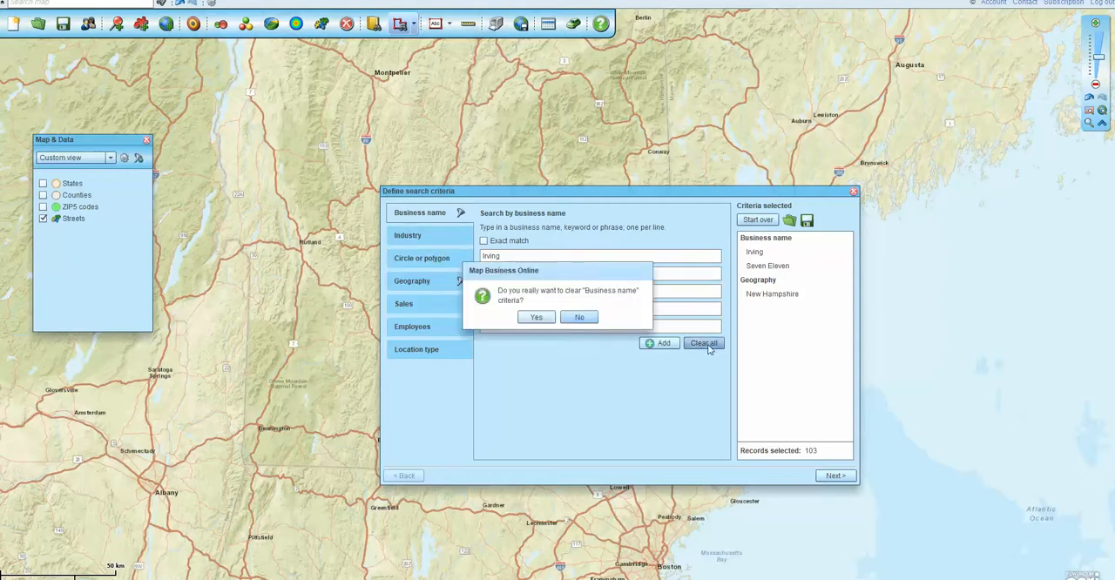
{"action": "left_click", "coordinate": [536, 318]}
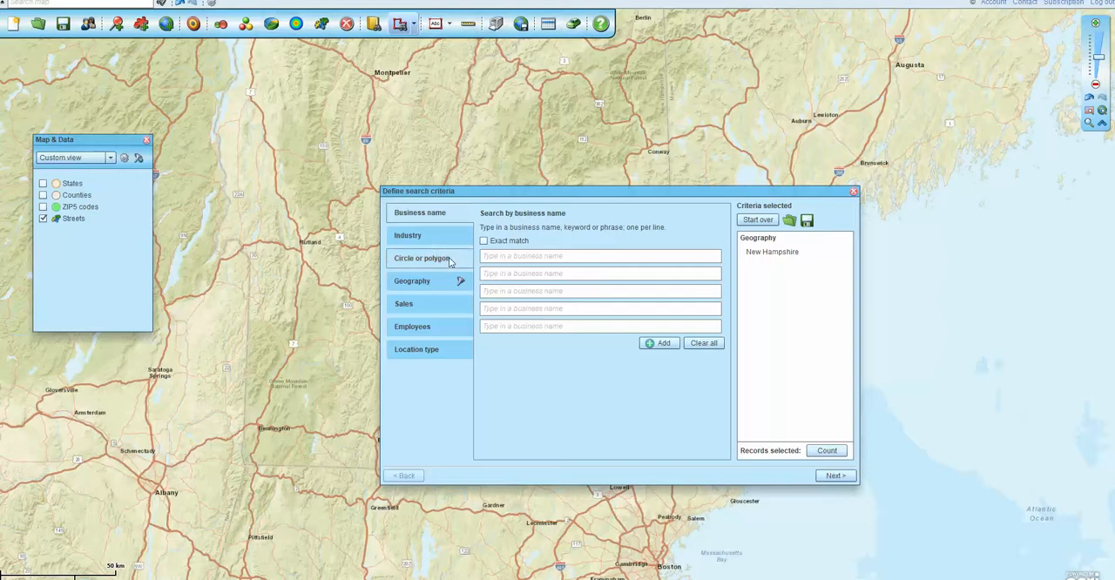
Review the state criterion and display the industry code types available for searching
{"action": "left_click", "coordinate": [421, 286]}
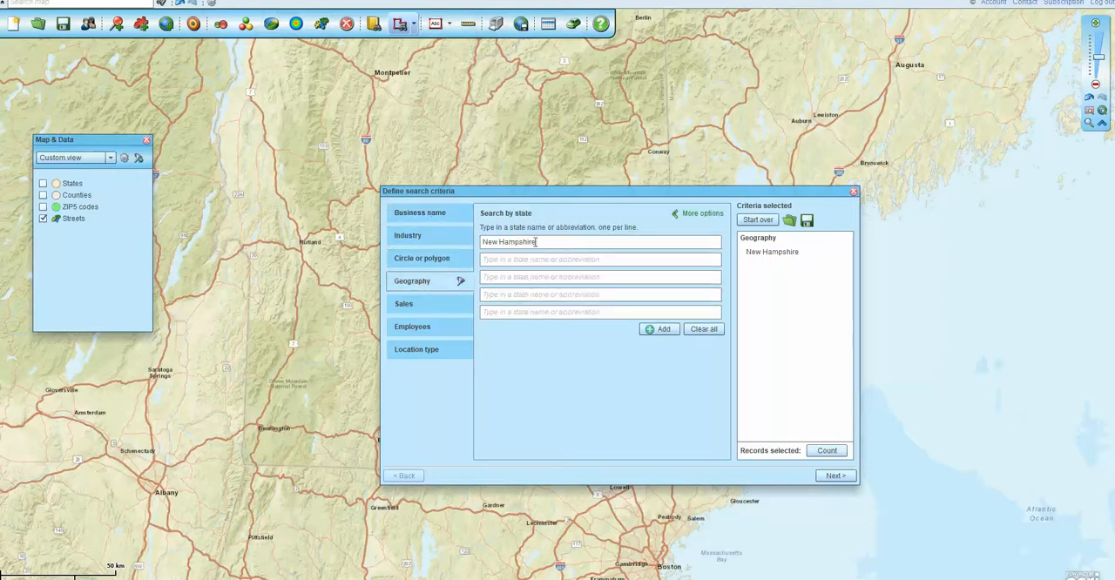
{"action": "left_click", "coordinate": [430, 238]}
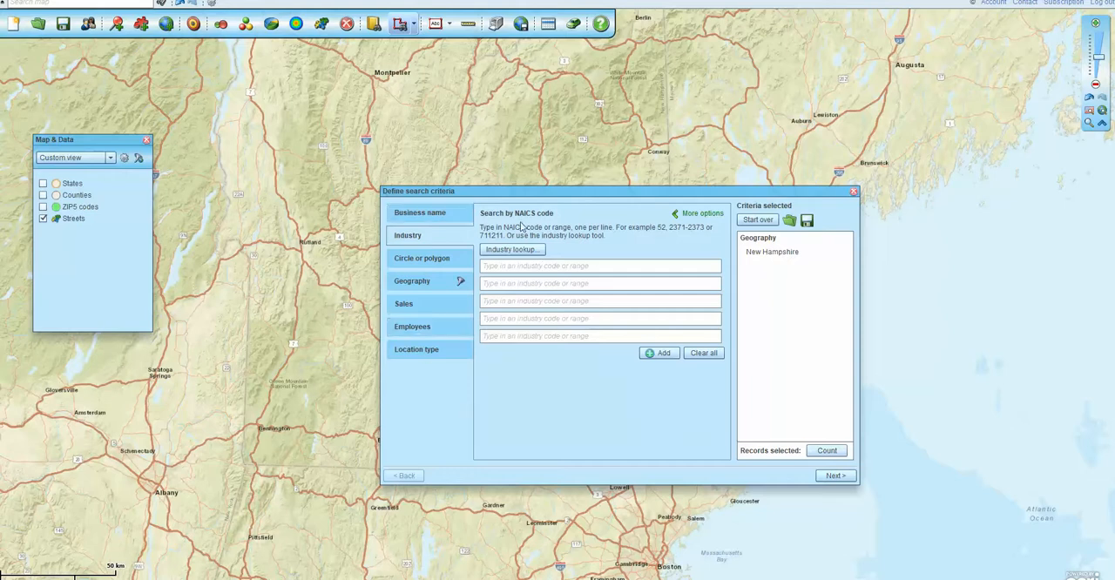
{"action": "left_click", "coordinate": [706, 214]}
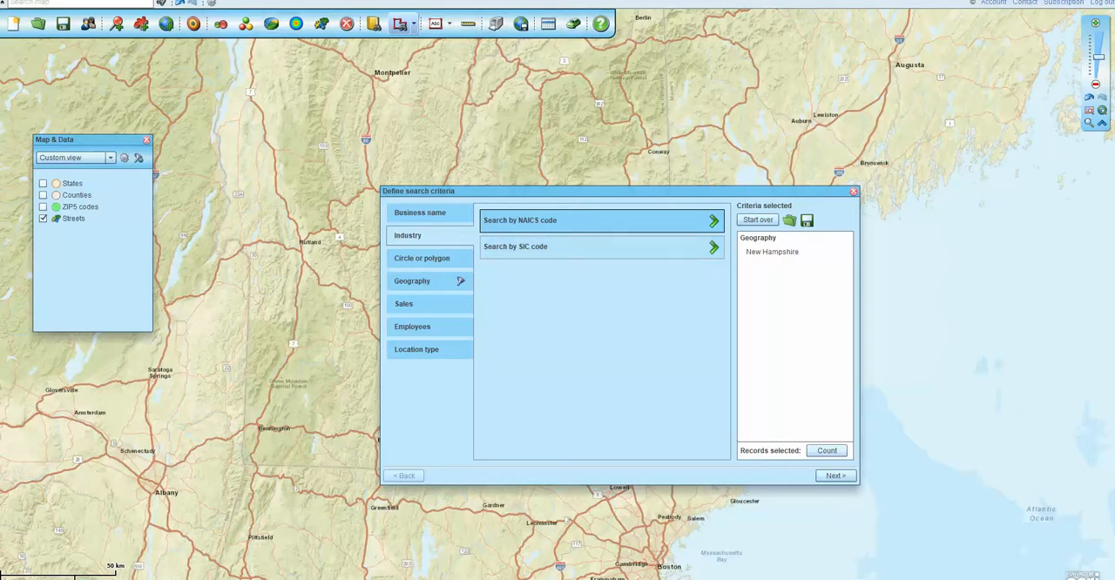
Switch to the NAICS website in the Opera browser, search by the keyword Cinema, and examine the listed industry codes
{"action": "mouse_move", "coordinate": [381, 578]}
{"action": "left_click", "coordinate": [429, 549]}
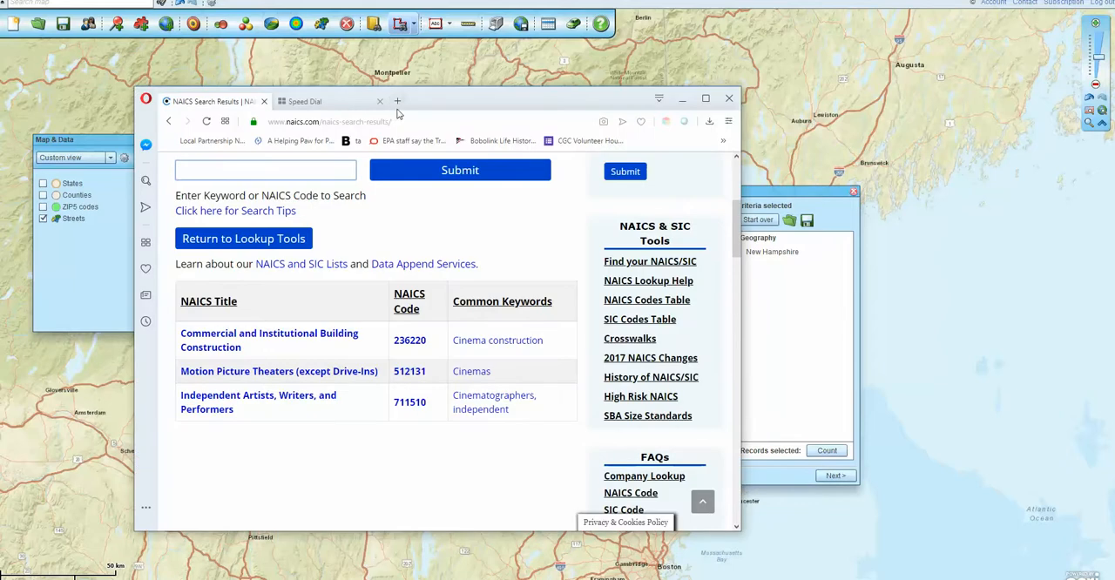
{"action": "left_click_drag", "start_coordinate": [439, 95], "coordinate": [507, 73]}
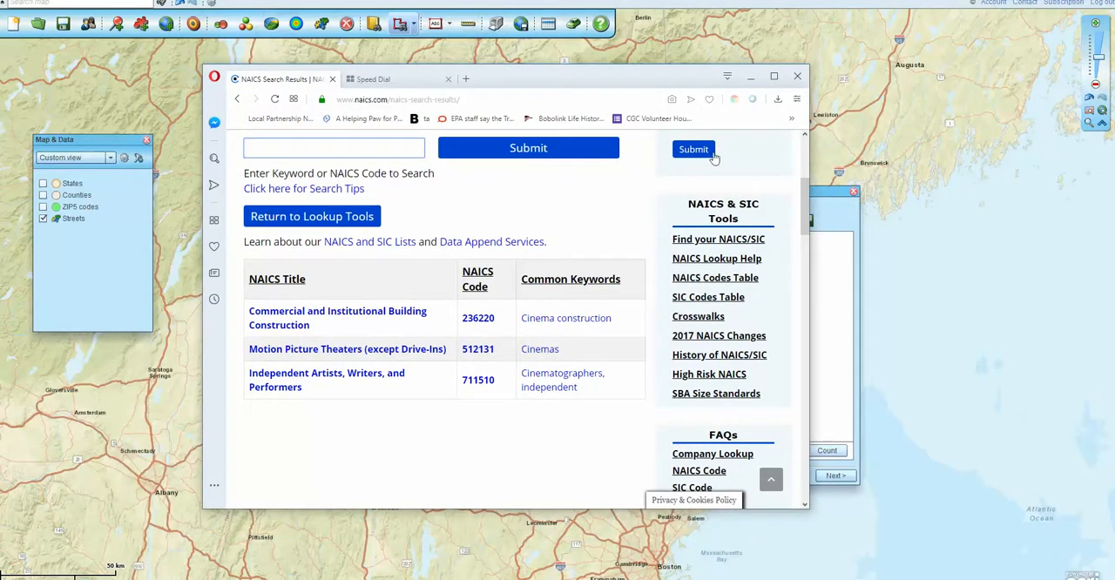
{"action": "scroll", "coordinate": [798, 181], "scroll_direction": "up", "scroll_amount": 2}
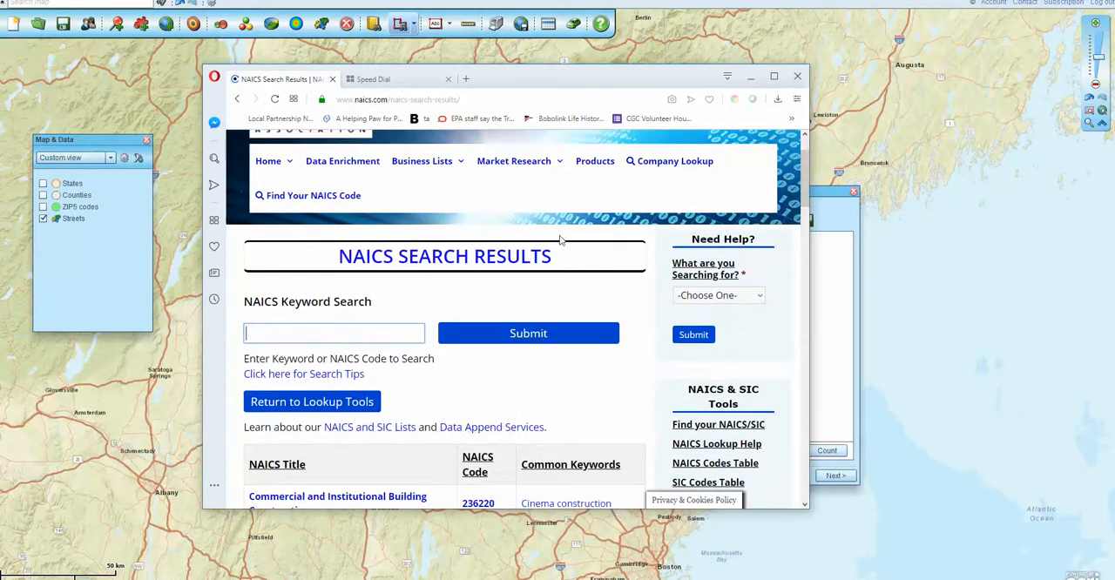
{"action": "left_click", "coordinate": [315, 333]}
{"action": "type", "text": "Cinenma"}
{"action": "key", "text": "BackSpace"}
{"action": "key", "text": "BackSpace"}
{"action": "type", "text": "ma"}
{"action": "left_click", "coordinate": [470, 334]}
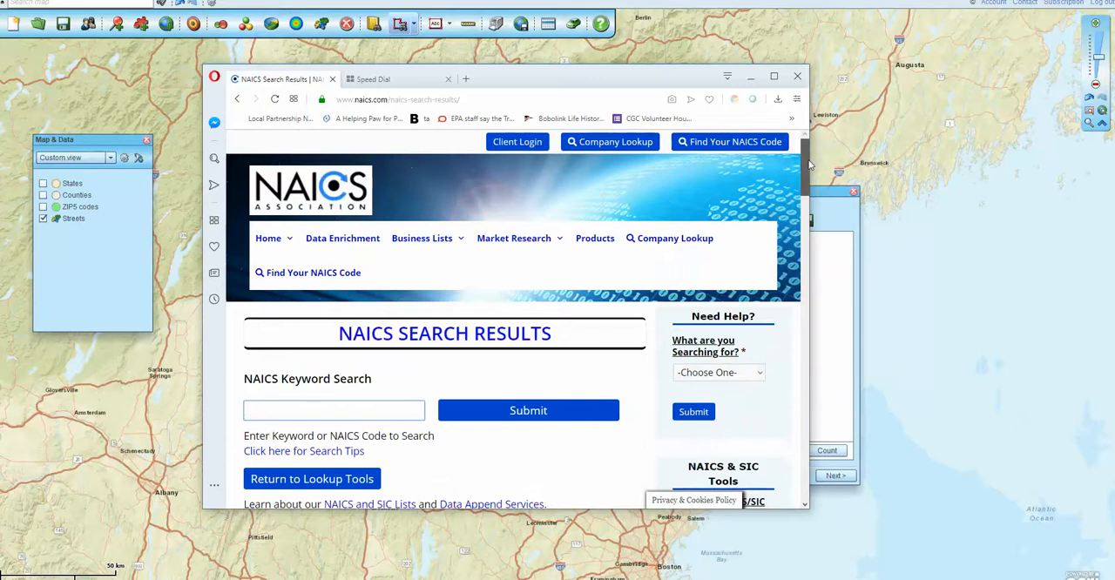
{"action": "left_click_drag", "start_coordinate": [808, 167], "coordinate": [809, 207]}
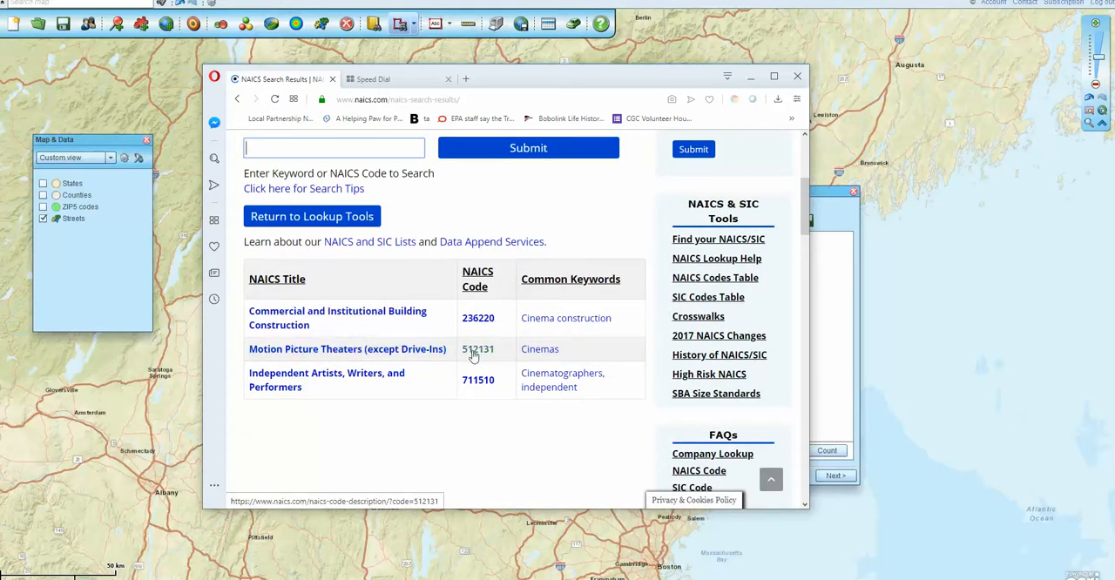
Return to Map Business Online, add and validate NAICS code 512131 as a search criterion, and count the matching records
{"action": "left_click", "coordinate": [828, 286]}
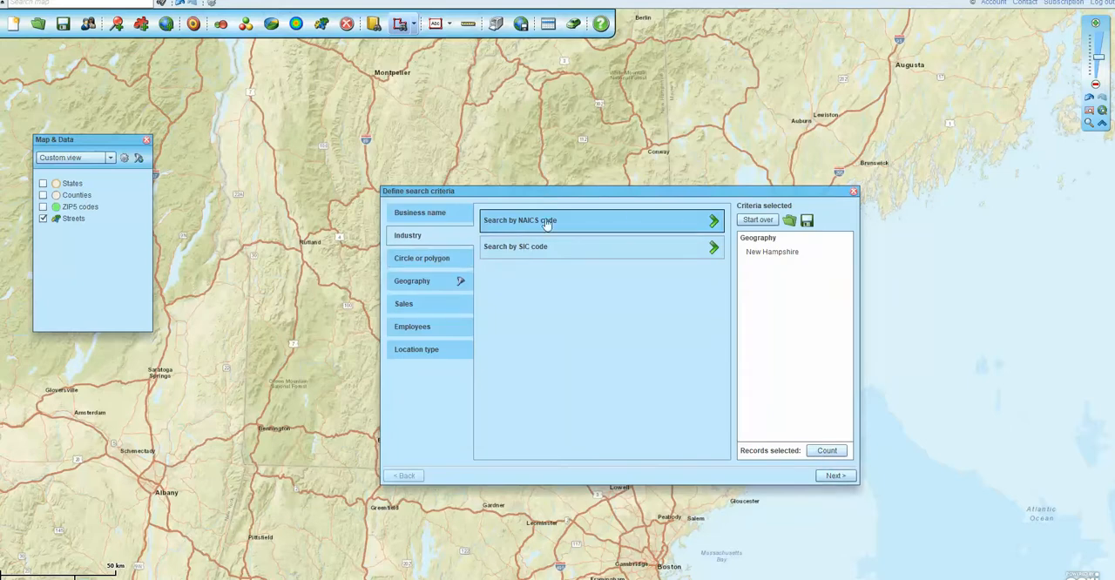
{"action": "left_click", "coordinate": [707, 224]}
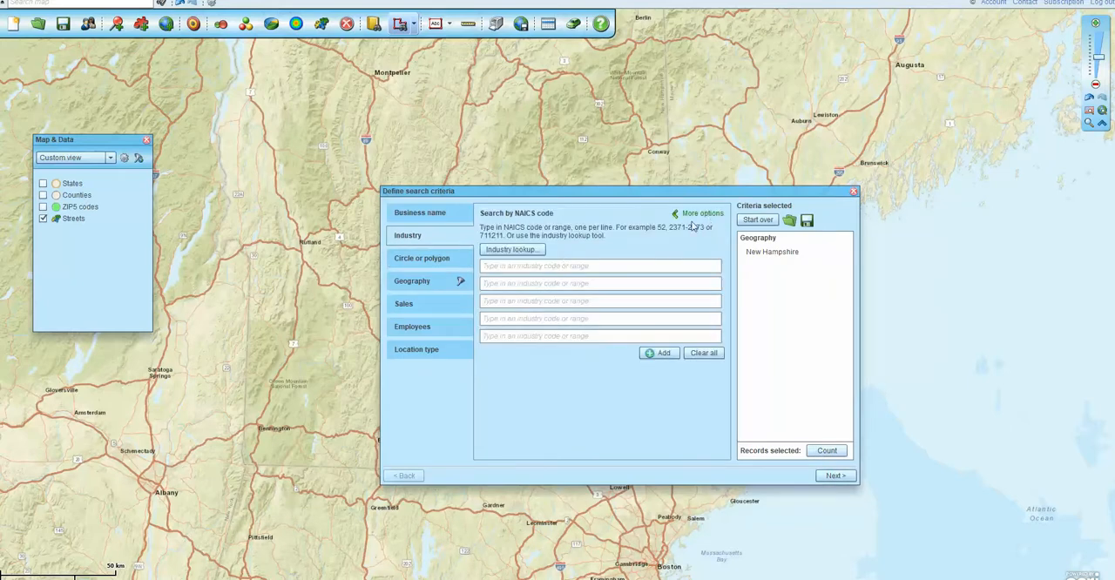
{"action": "left_click", "coordinate": [519, 266]}
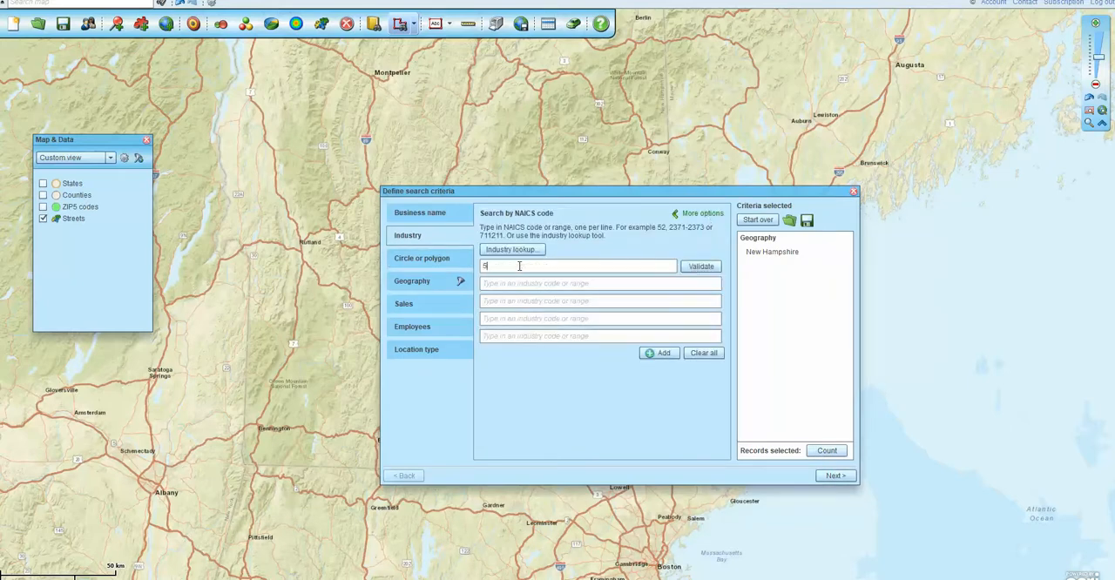
{"action": "type", "text": "512131"}
{"action": "left_click", "coordinate": [702, 266]}
{"action": "left_click", "coordinate": [826, 450]}
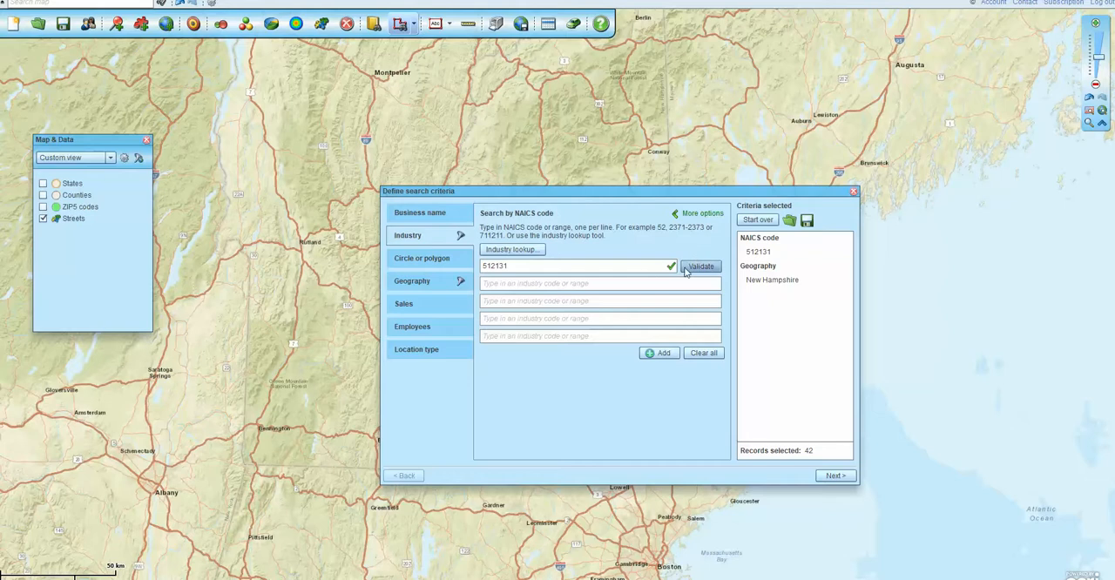
Clear the NAICS code and state criteria from the business search
{"action": "left_click", "coordinate": [702, 354]}
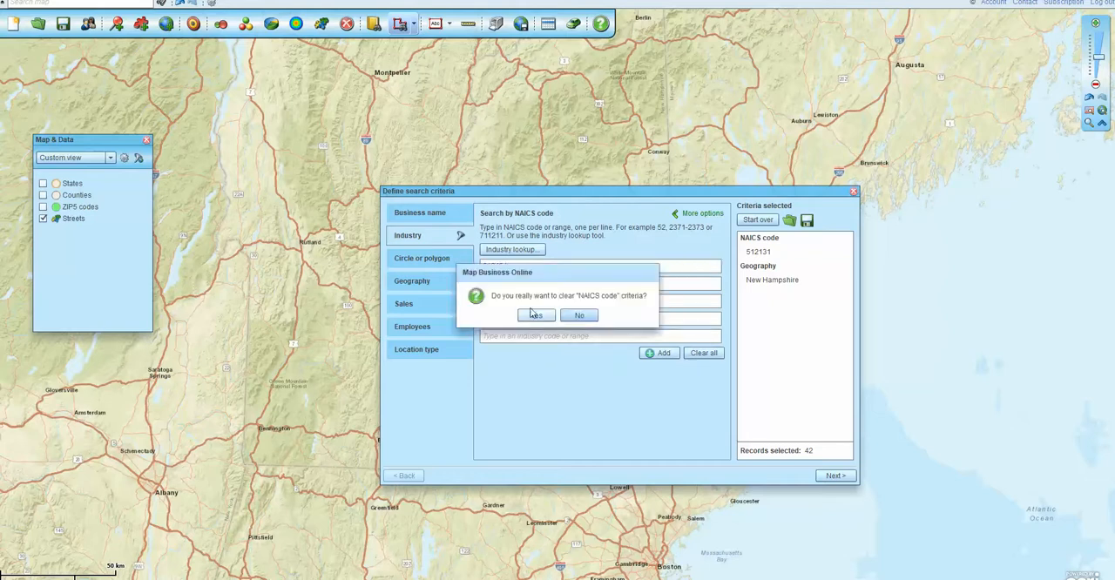
{"action": "left_click", "coordinate": [535, 316]}
{"action": "left_click", "coordinate": [425, 282]}
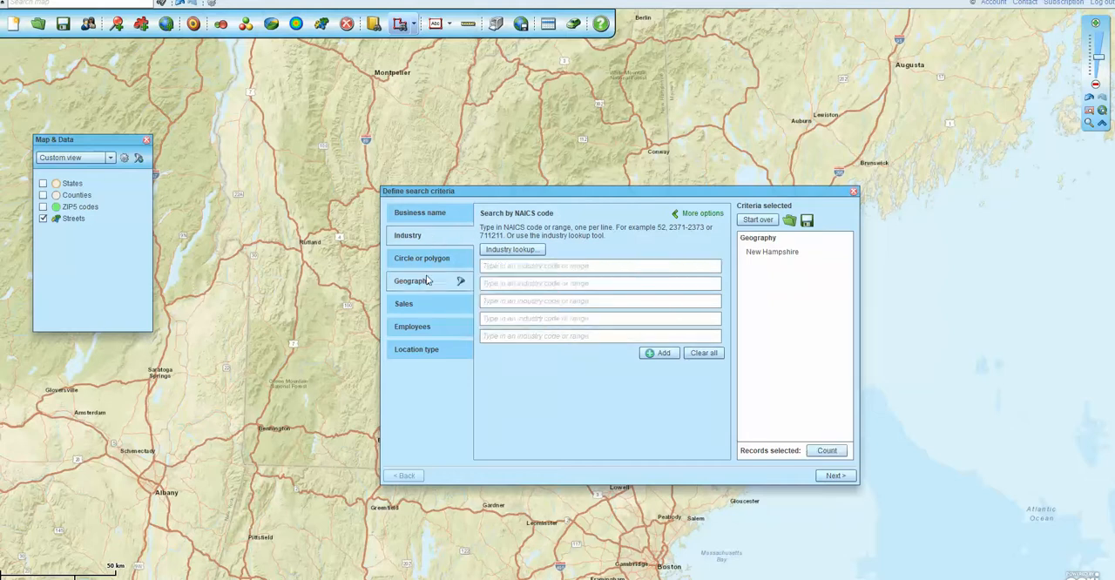
{"action": "left_click", "coordinate": [697, 328]}
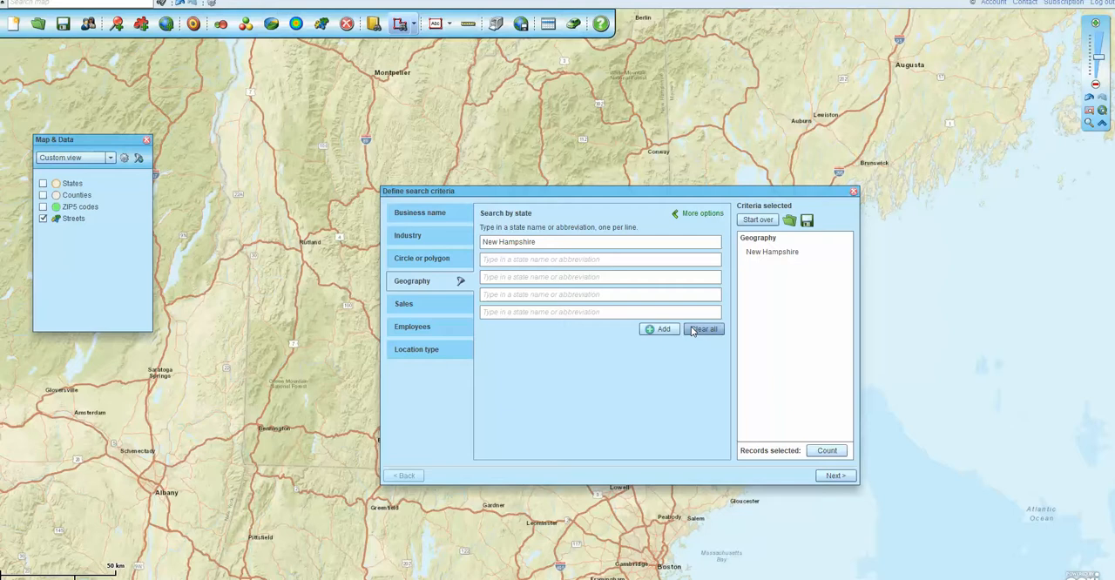
{"action": "left_click", "coordinate": [534, 315]}
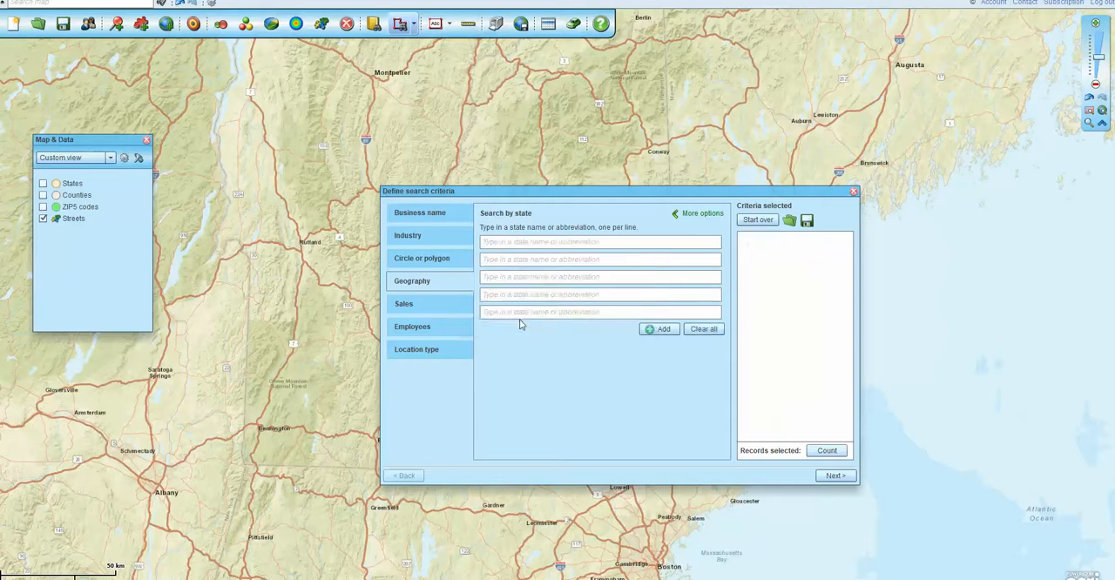
Review the circle or polygon search instructions, and draw a closed polygon from Lebanon past Sanford, Ipswich, Leominster and Greenfield
{"action": "left_click", "coordinate": [415, 266]}
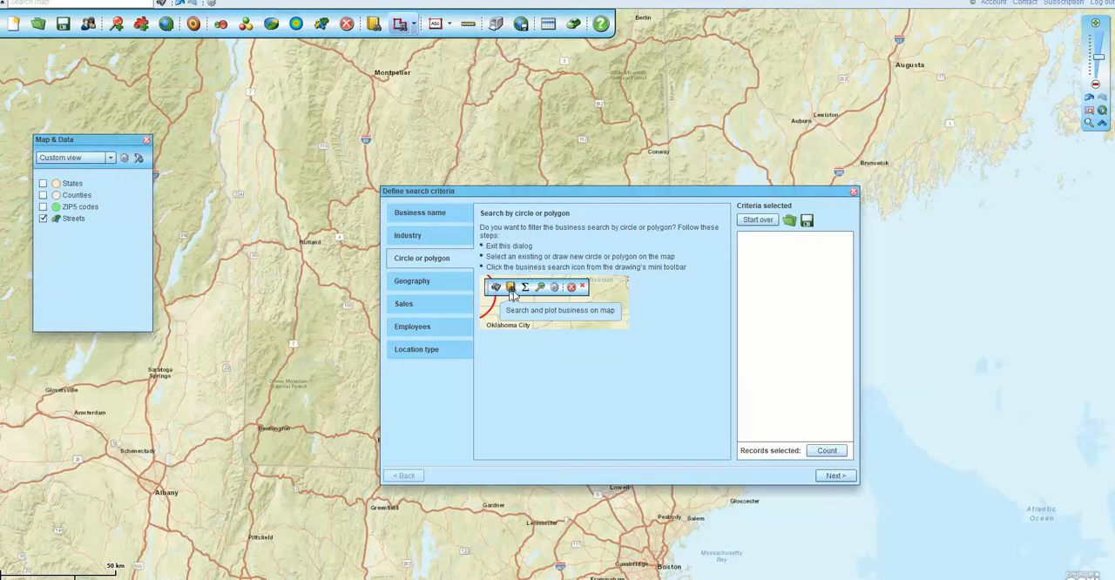
{"action": "left_click", "coordinate": [853, 193]}
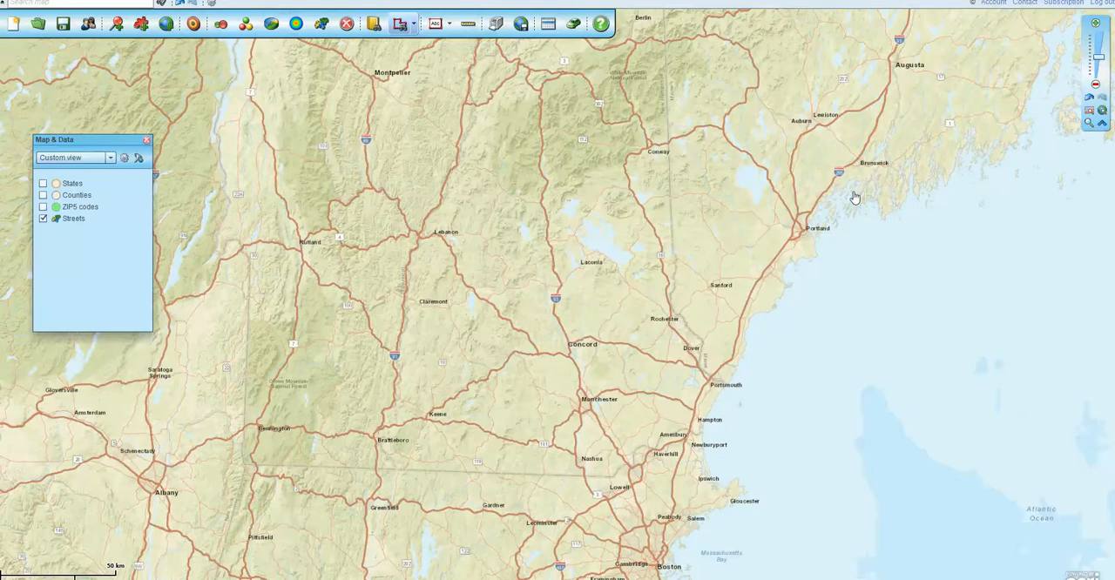
{"action": "left_click", "coordinate": [417, 25]}
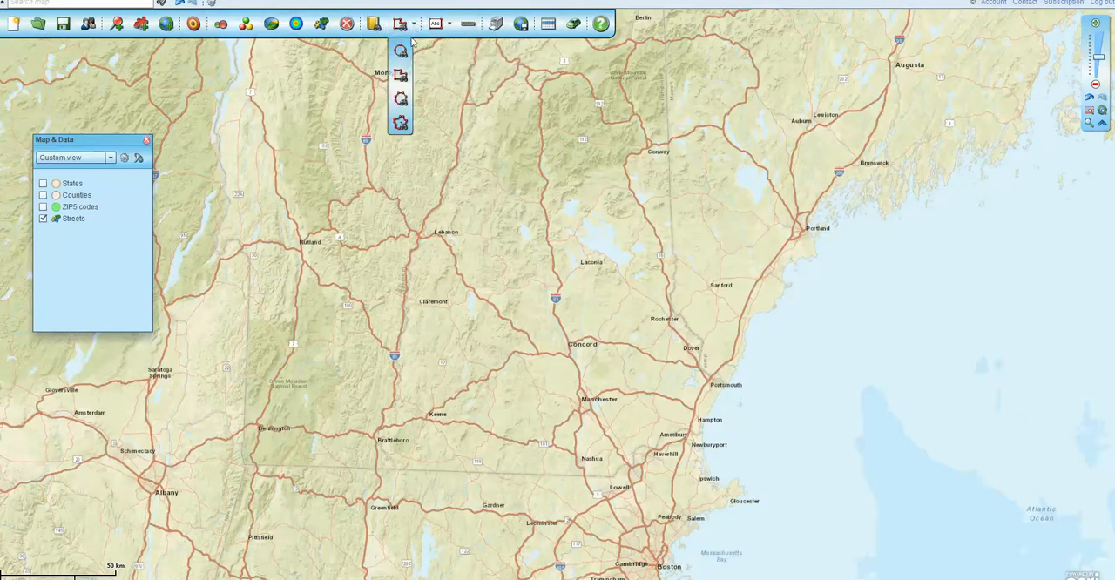
{"action": "left_click", "coordinate": [400, 76]}
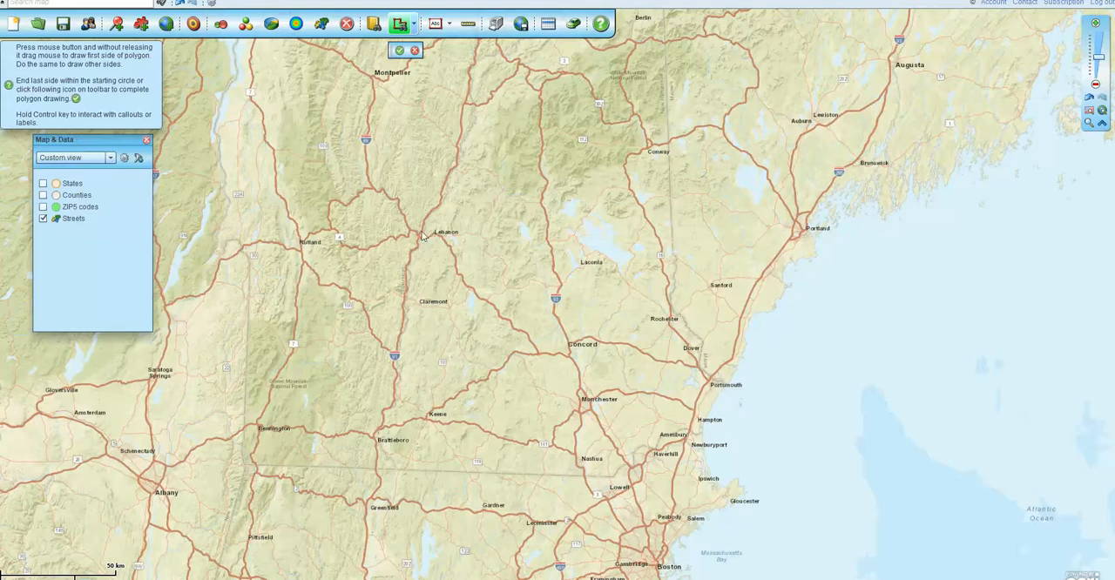
{"action": "left_click_drag", "start_coordinate": [426, 235], "coordinate": [754, 352]}
{"action": "left_click_drag", "start_coordinate": [754, 352], "coordinate": [719, 426]}
{"action": "left_click_drag", "start_coordinate": [719, 426], "coordinate": [422, 232]}
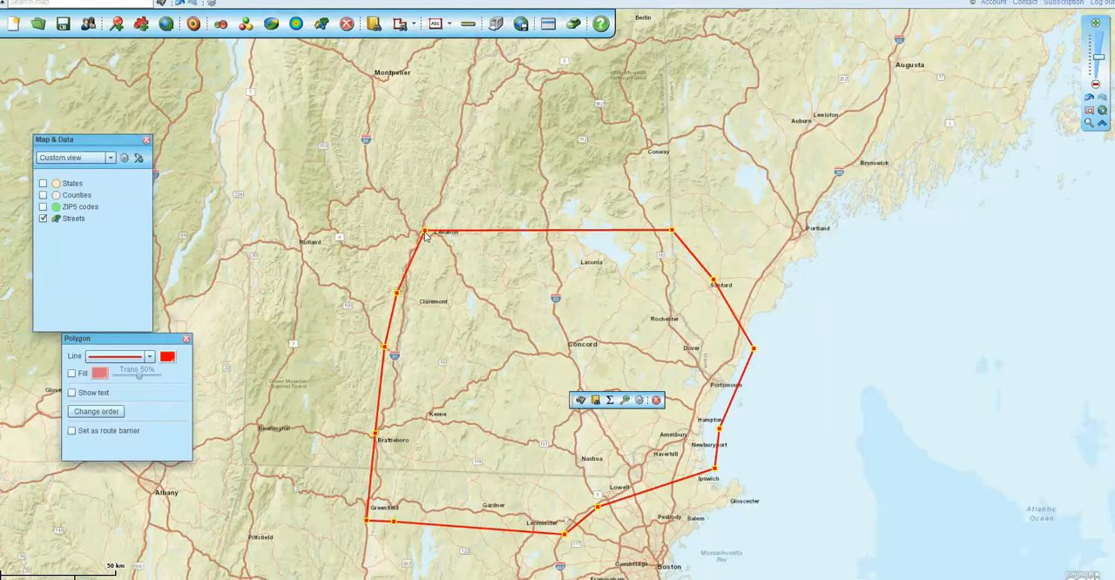
Start a business search limited to the drawn polygon
{"action": "left_click", "coordinate": [599, 399]}
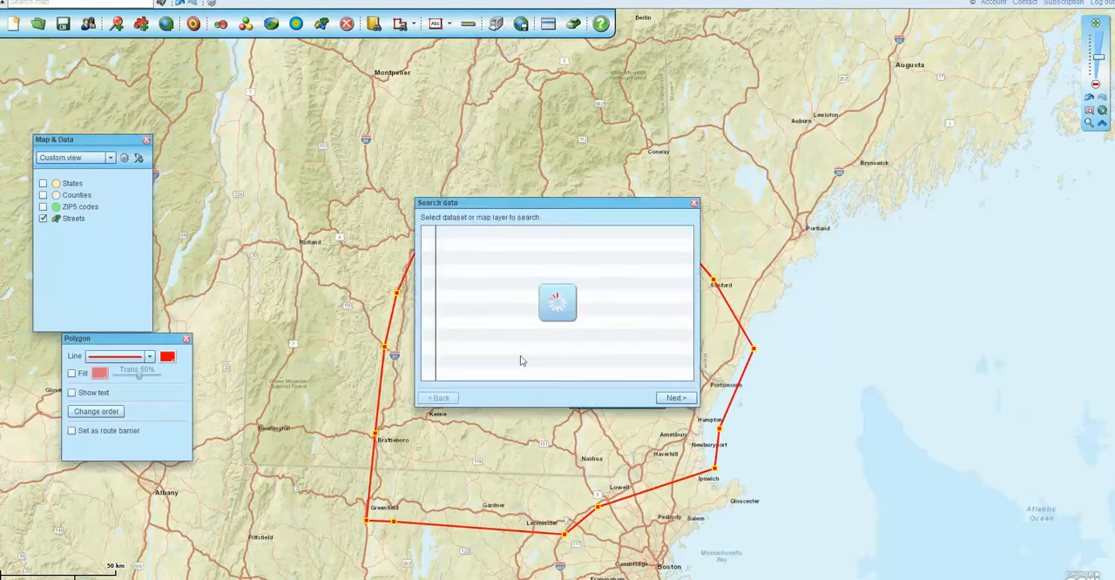
{"action": "left_click", "coordinate": [694, 203]}
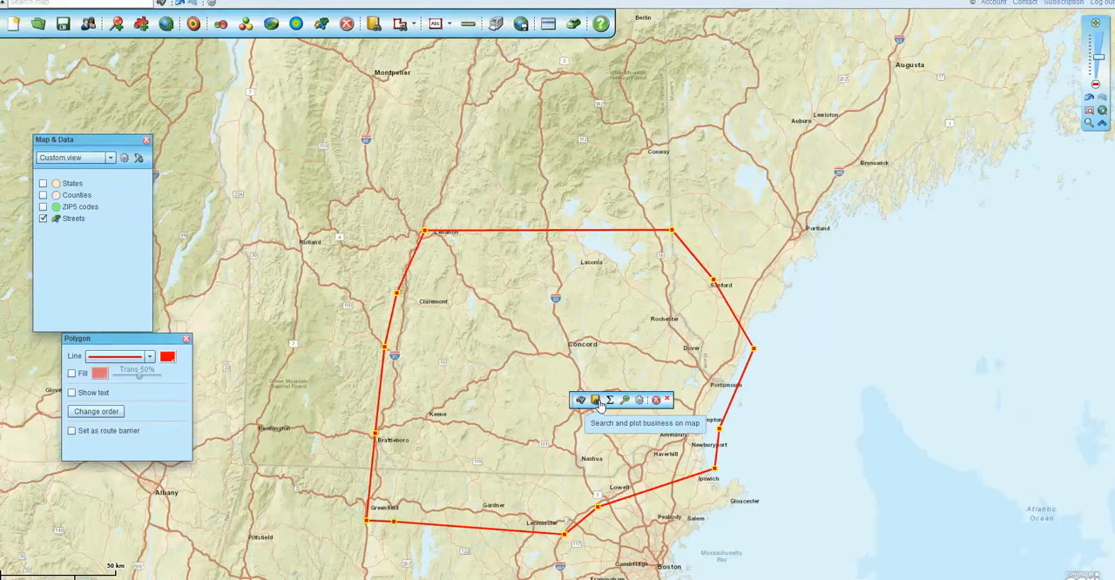
{"action": "key", "text": "ctrl"}
{"action": "key", "text": "ctrl"}
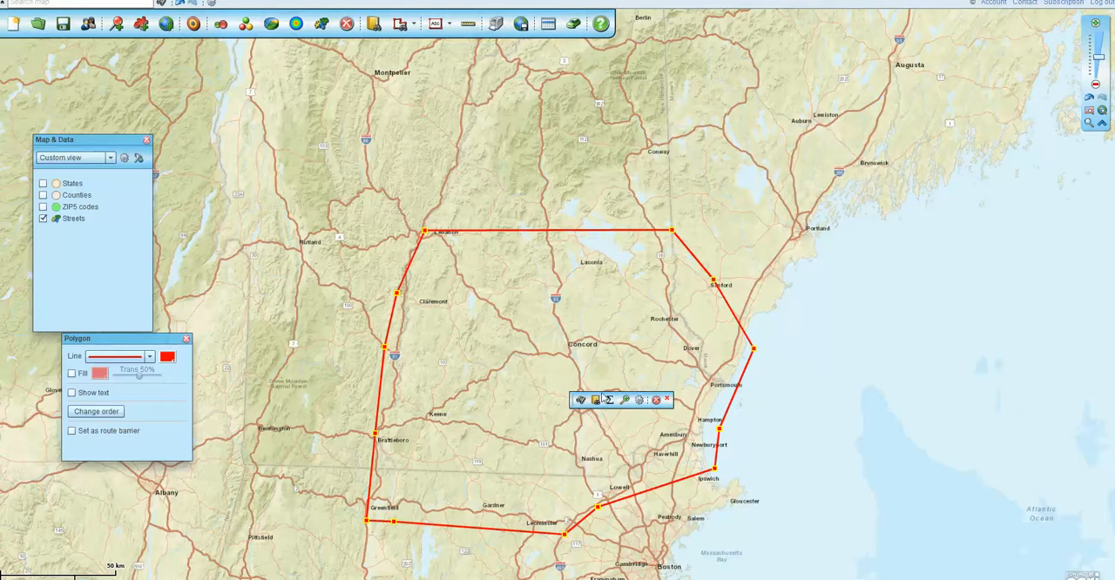
{"action": "left_click", "coordinate": [595, 400]}
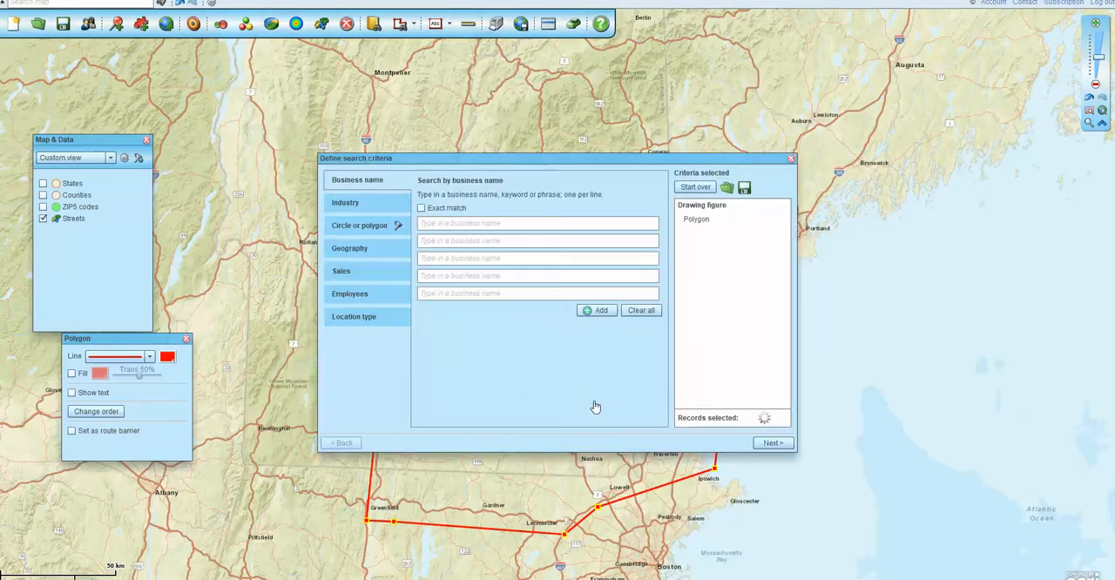
{"action": "left_click", "coordinate": [696, 226]}
Add and validate NAICS code 512131 for the polygon search, and count the matching records
{"action": "left_click", "coordinate": [383, 208]}
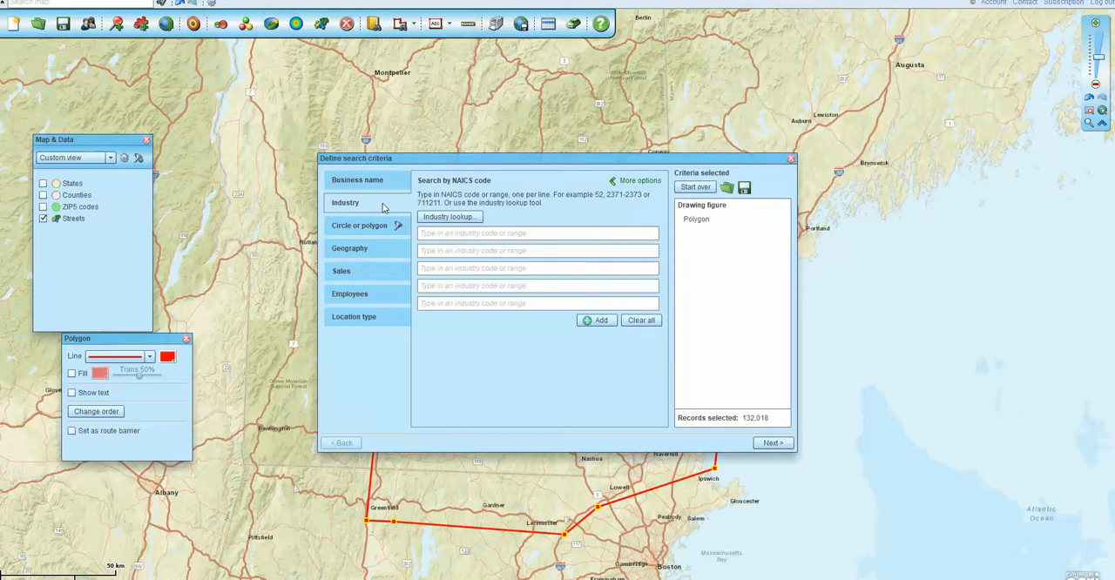
{"action": "left_click", "coordinate": [448, 234]}
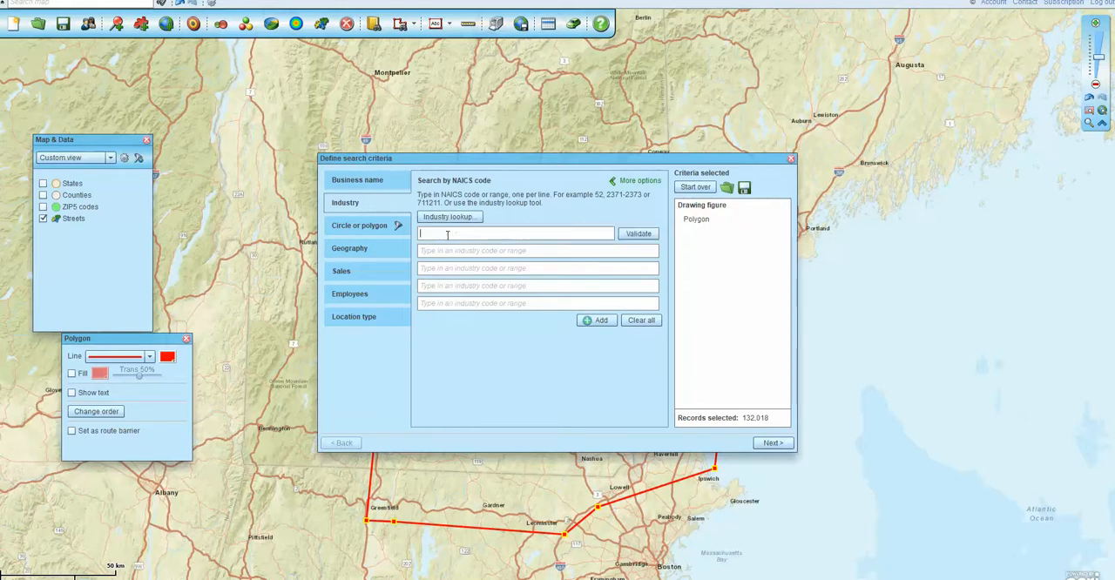
{"action": "type", "text": "512131"}
{"action": "left_click", "coordinate": [638, 237]}
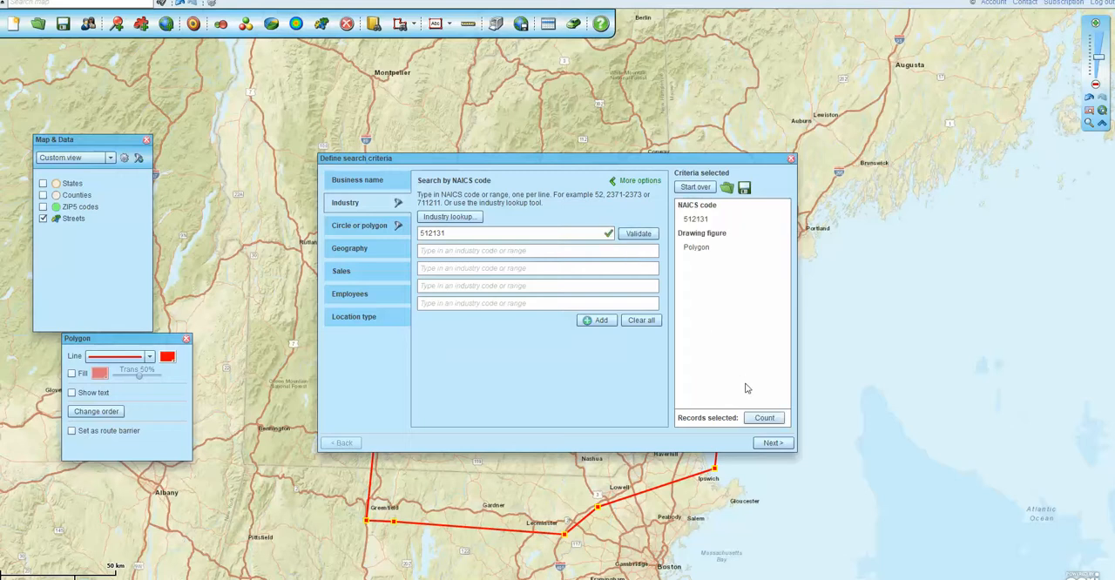
{"action": "left_click", "coordinate": [764, 418]}
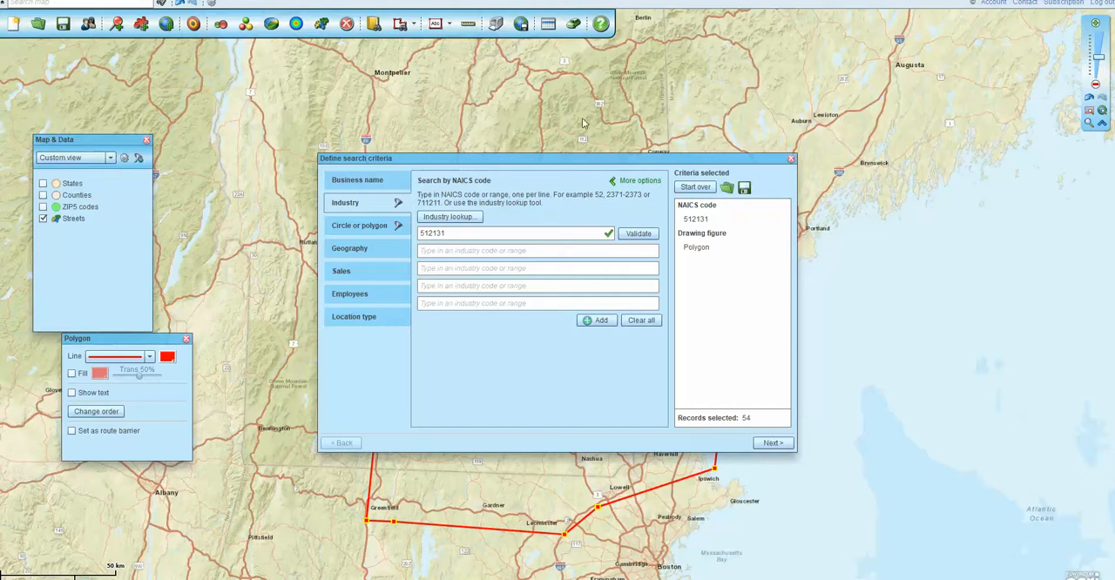
Count records with annual sales of less than 500K, recount with 500K – 1M added, and remove both sales ranges
{"action": "left_click_drag", "start_coordinate": [599, 160], "coordinate": [692, 95]}
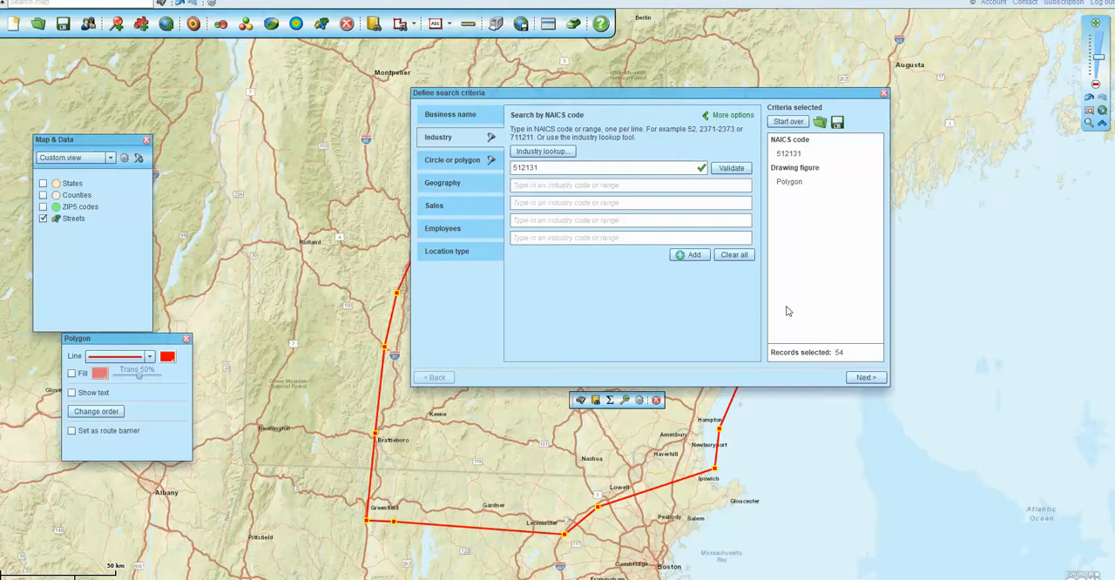
{"action": "left_click", "coordinate": [444, 207]}
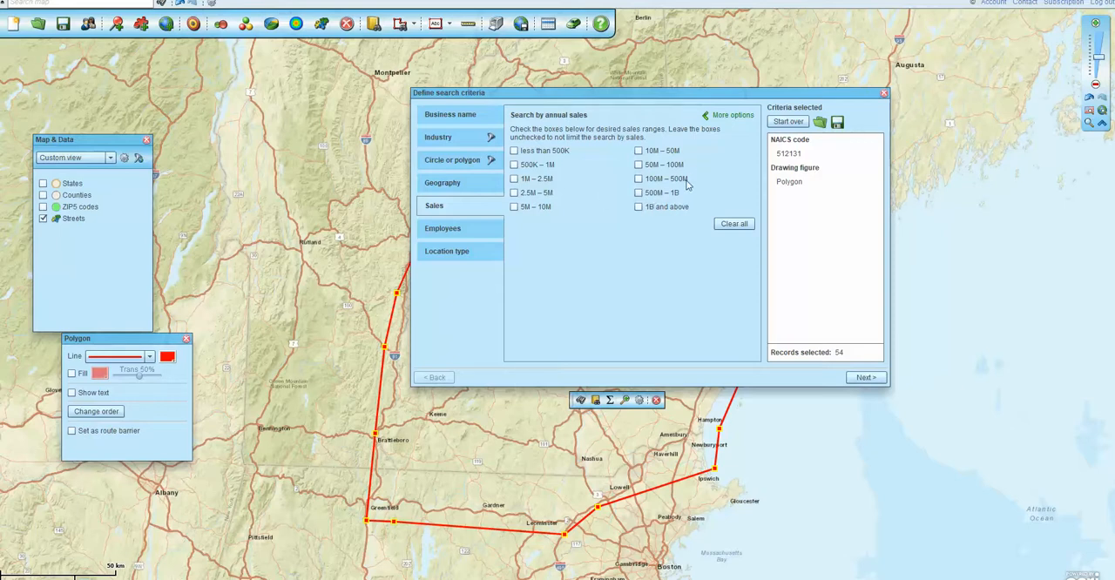
{"action": "left_click", "coordinate": [513, 152]}
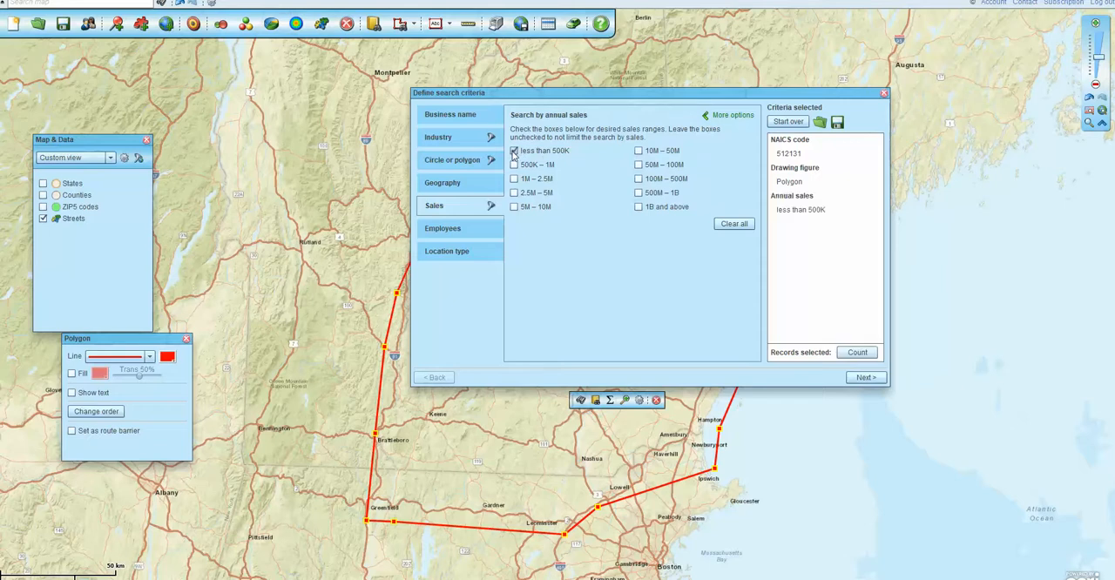
{"action": "left_click", "coordinate": [857, 352]}
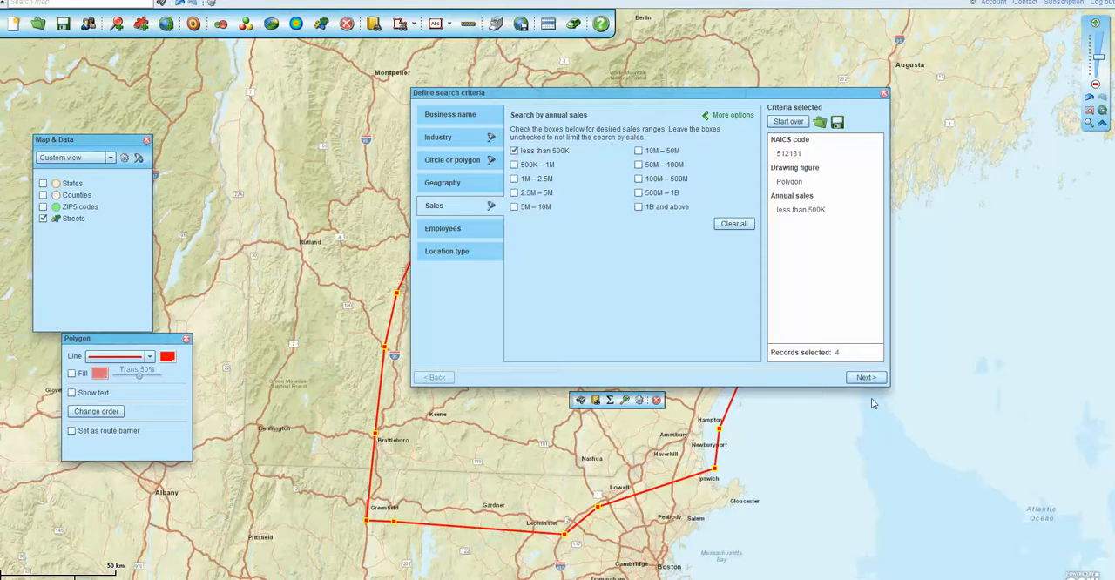
{"action": "left_click", "coordinate": [515, 166]}
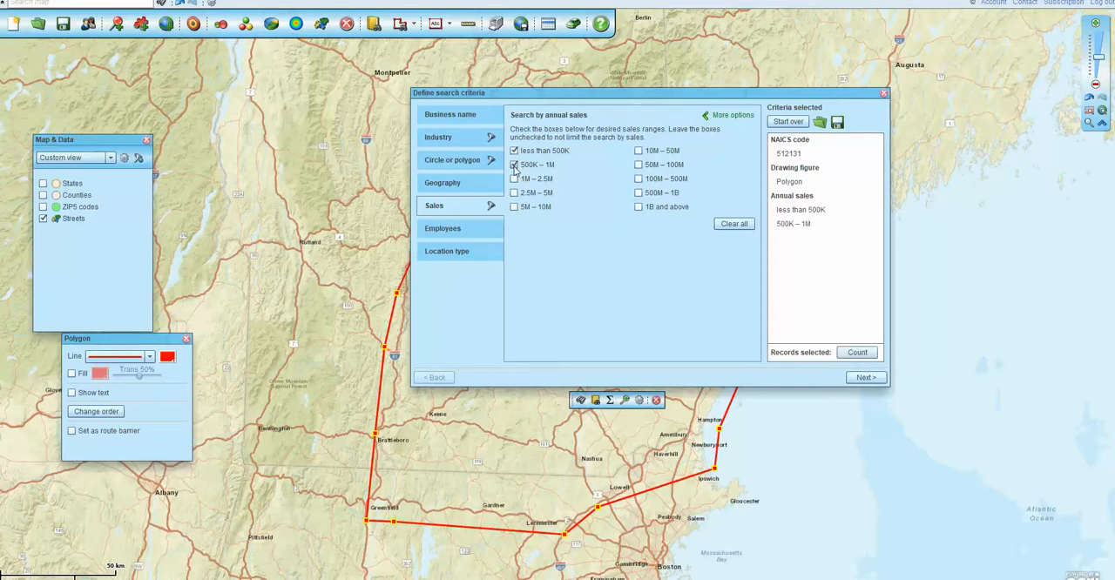
{"action": "left_click", "coordinate": [855, 353]}
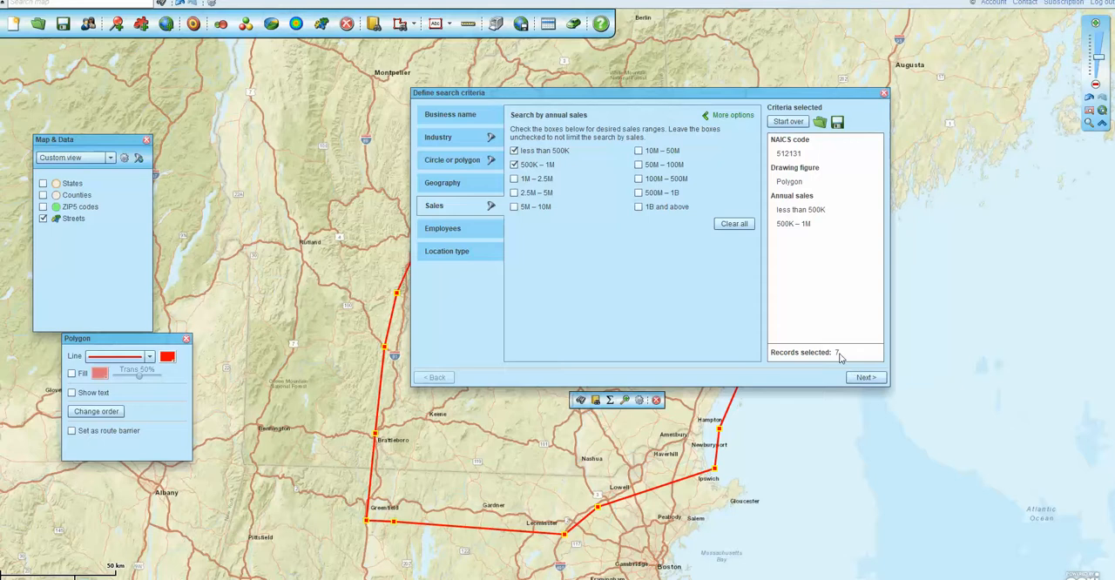
{"action": "left_click", "coordinate": [514, 164]}
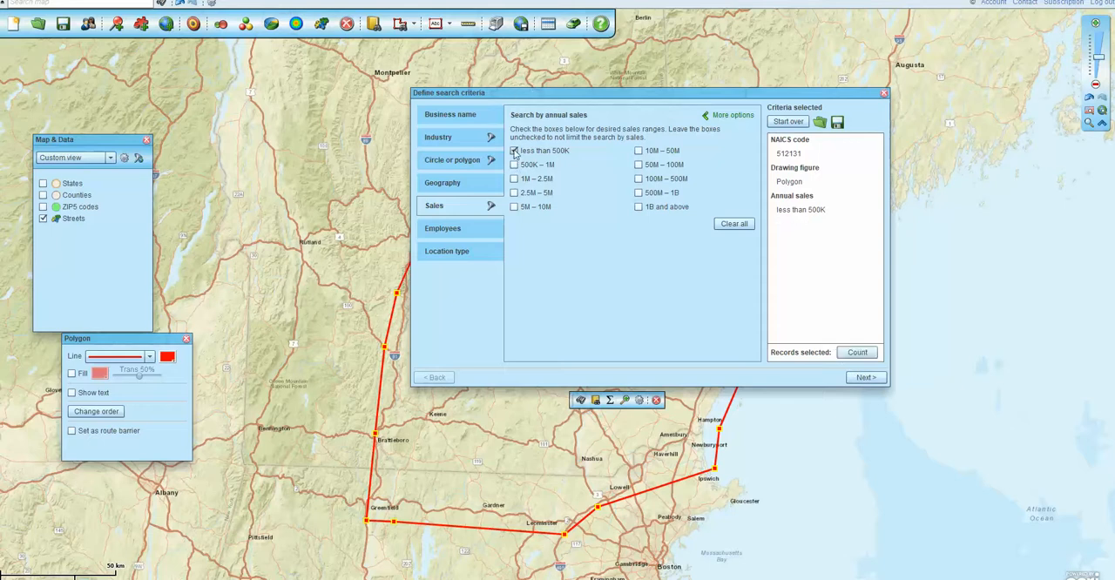
{"action": "left_click", "coordinate": [514, 151]}
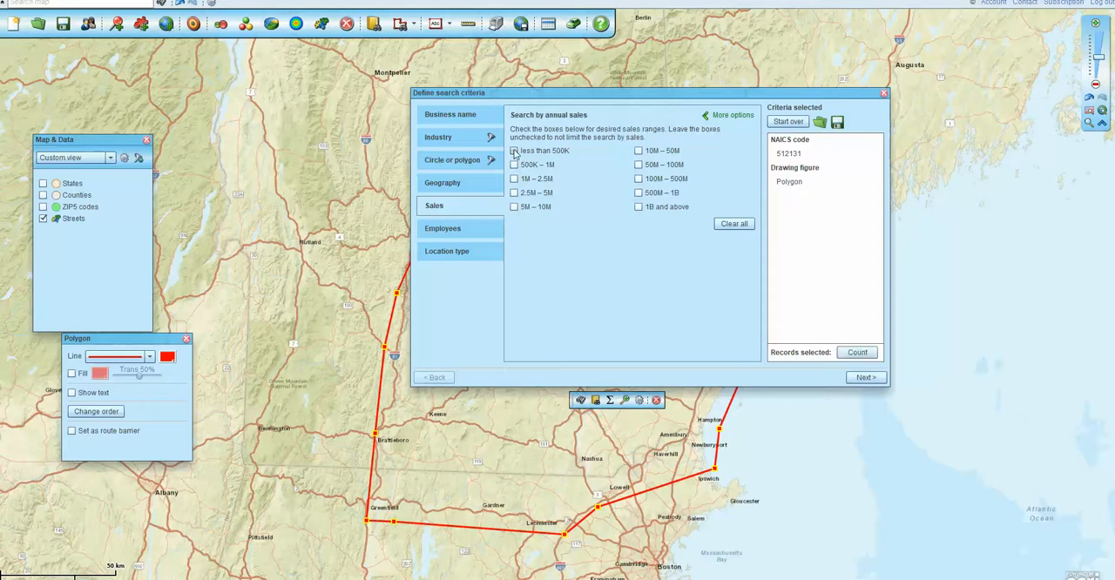
Limit the search to businesses with 1-4 and 5-9 employees, recount the records, and proceed to the business search limit summary
{"action": "left_click", "coordinate": [442, 230]}
{"action": "left_click", "coordinate": [514, 151]}
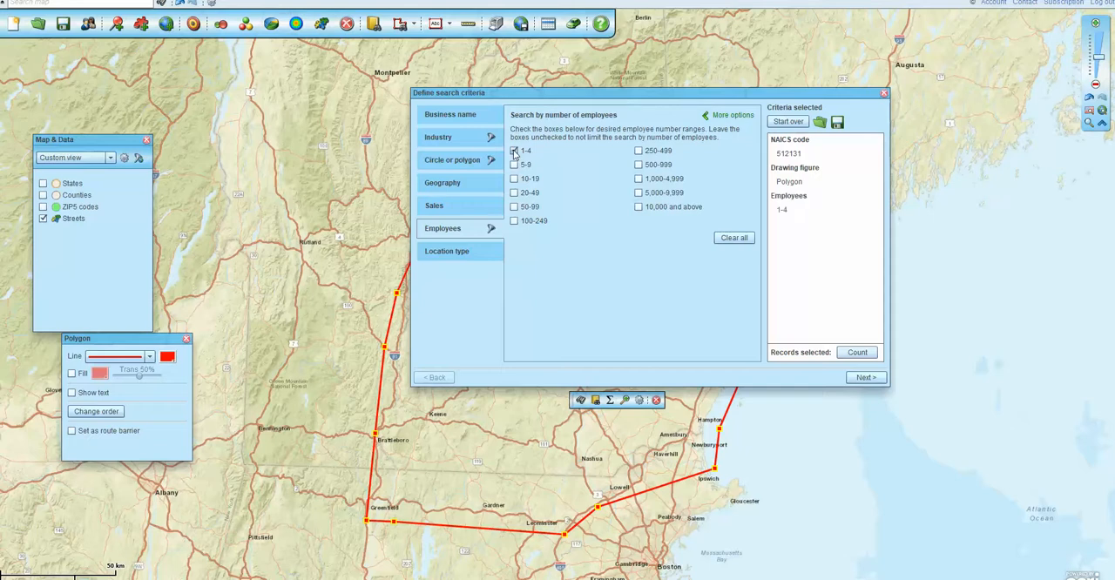
{"action": "left_click", "coordinate": [514, 164]}
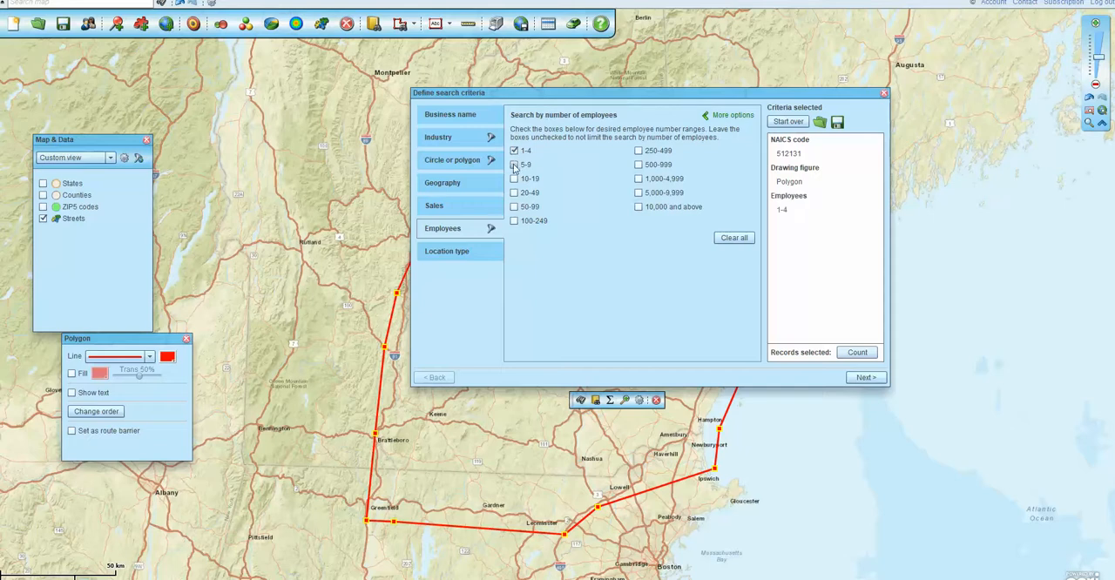
{"action": "left_click", "coordinate": [855, 354]}
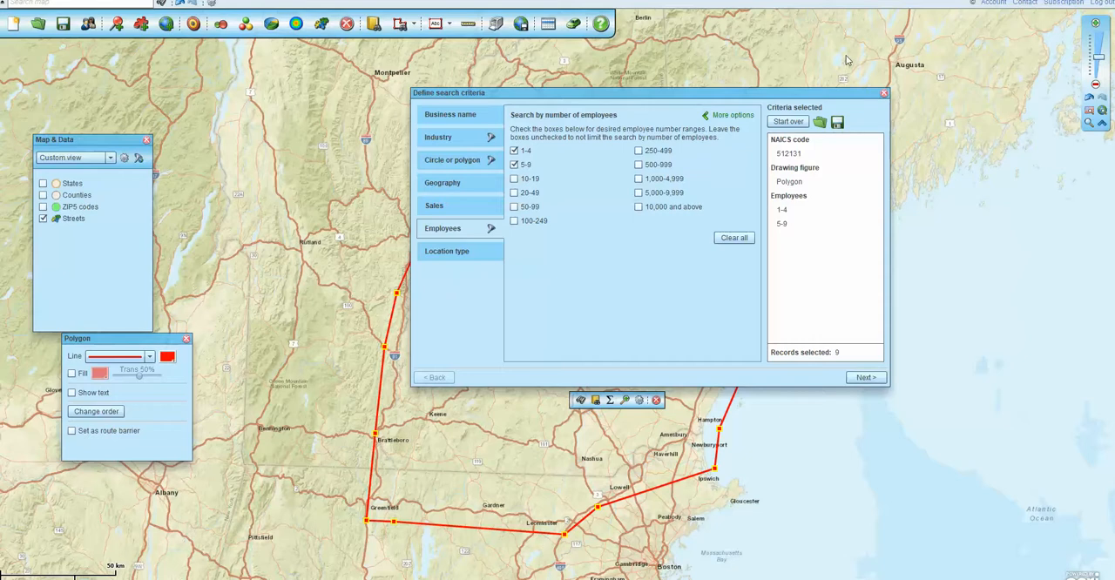
{"action": "left_click_drag", "start_coordinate": [804, 97], "coordinate": [636, 97]}
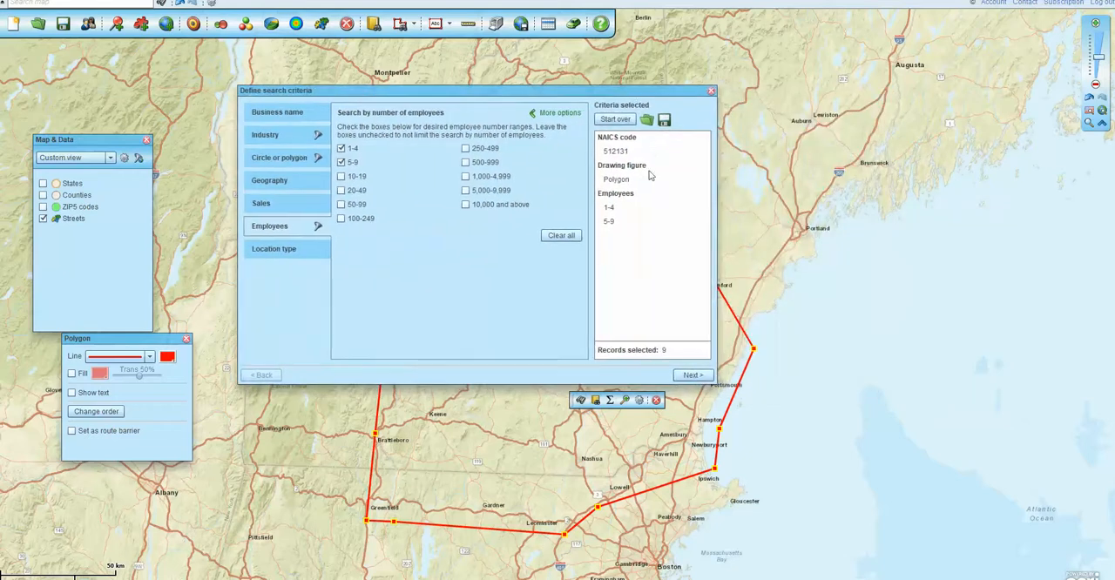
{"action": "left_click", "coordinate": [692, 376]}
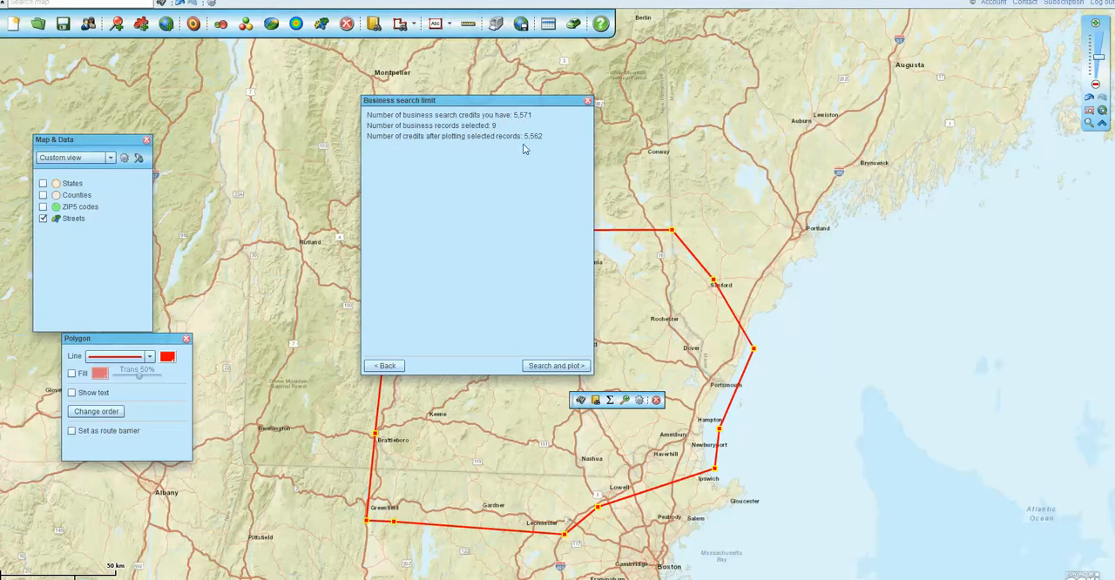
Search and plot the selected business records on the map without color coding, and close the resulting business listing data table
{"action": "left_click", "coordinate": [554, 366]}
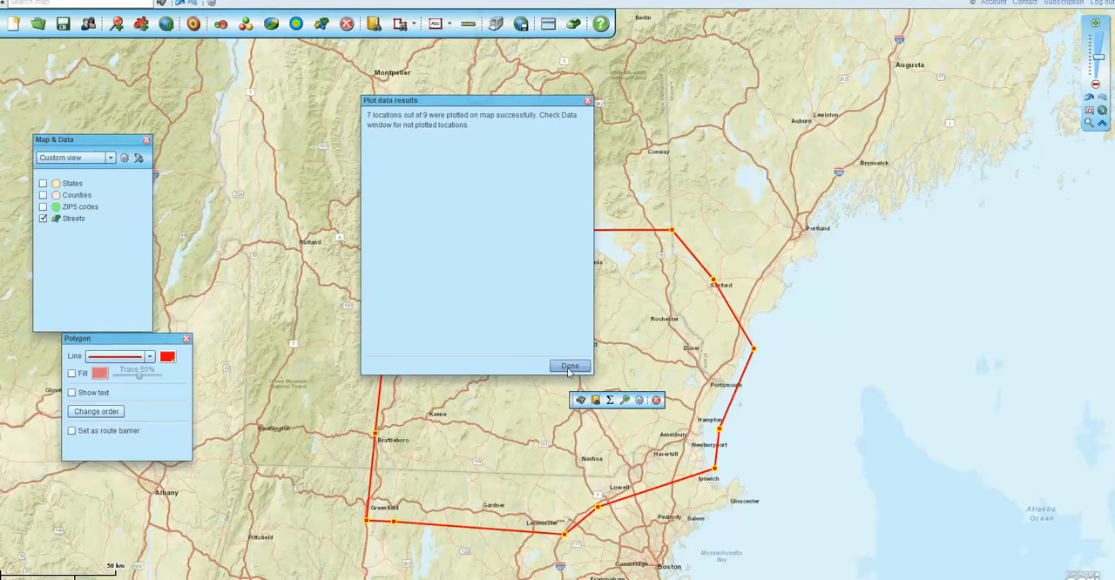
{"action": "left_click", "coordinate": [569, 366]}
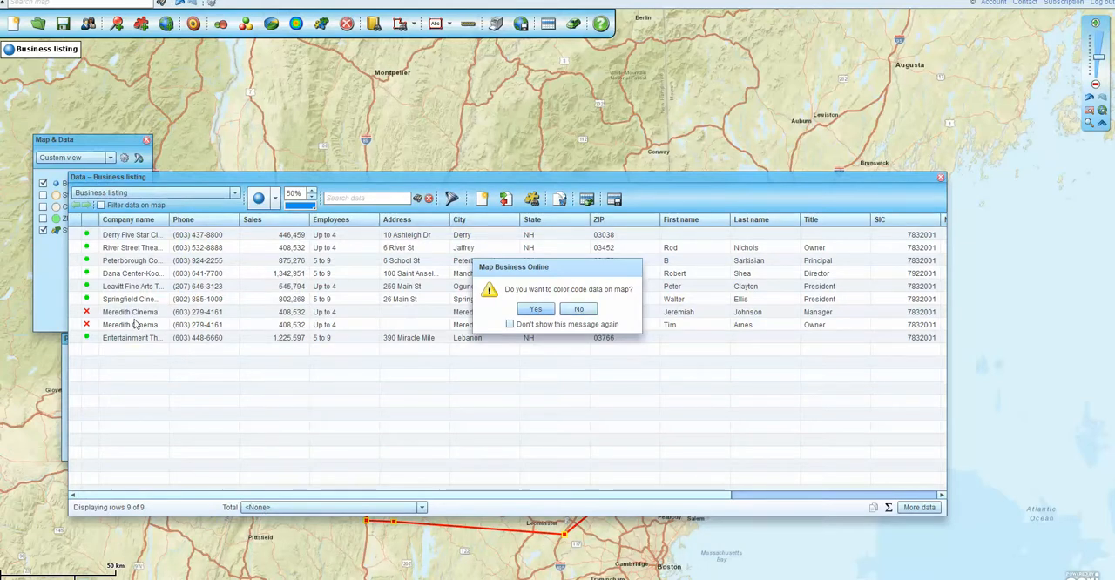
{"action": "left_click", "coordinate": [579, 309]}
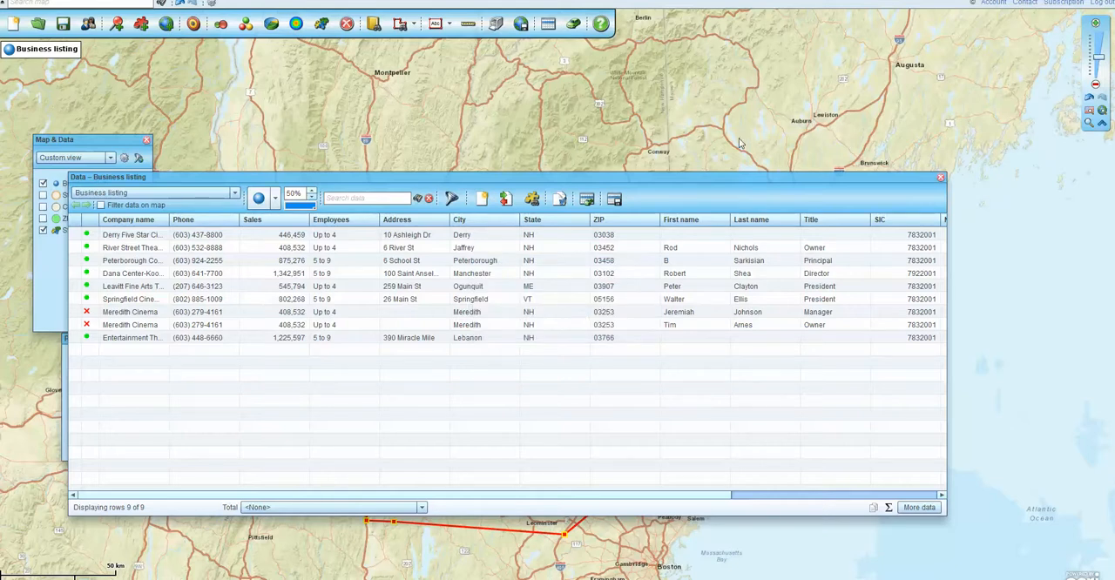
{"action": "left_click_drag", "start_coordinate": [723, 172], "coordinate": [736, 175]}
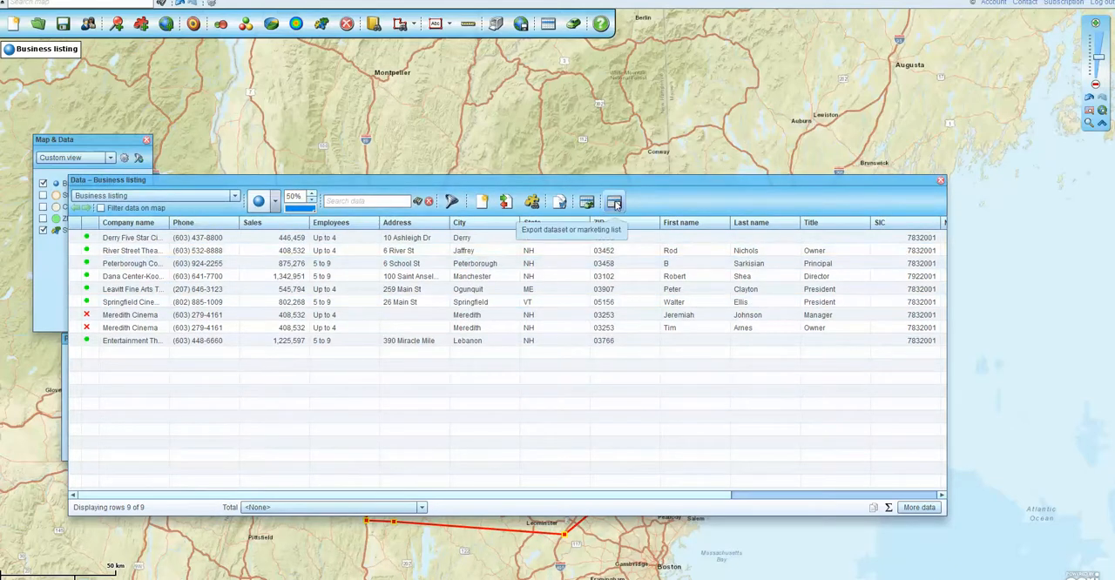
{"action": "left_click", "coordinate": [941, 183]}
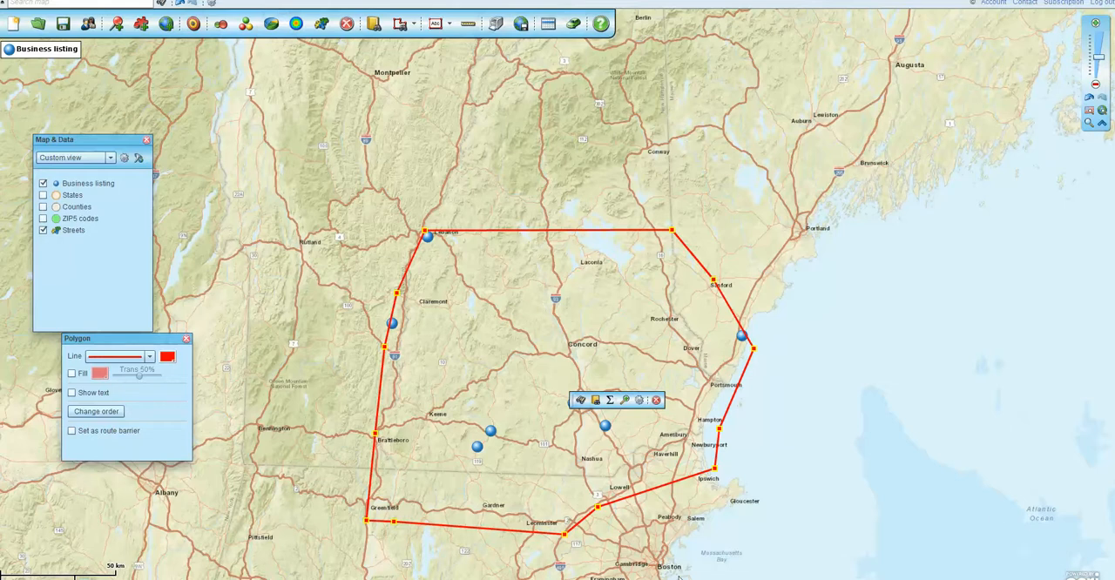
{"action": "left_click", "coordinate": [1000, 579]}
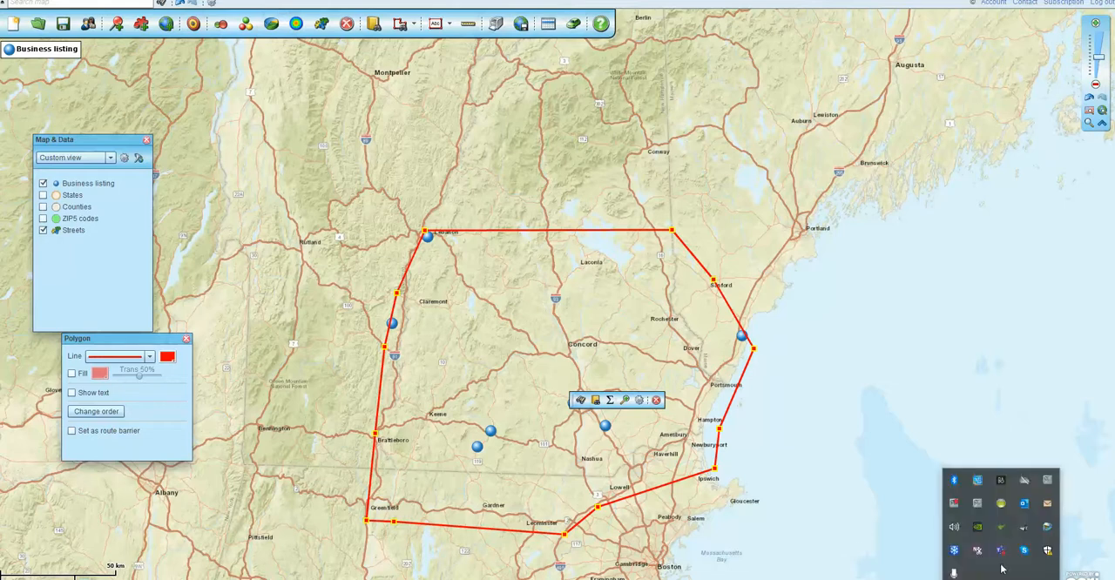